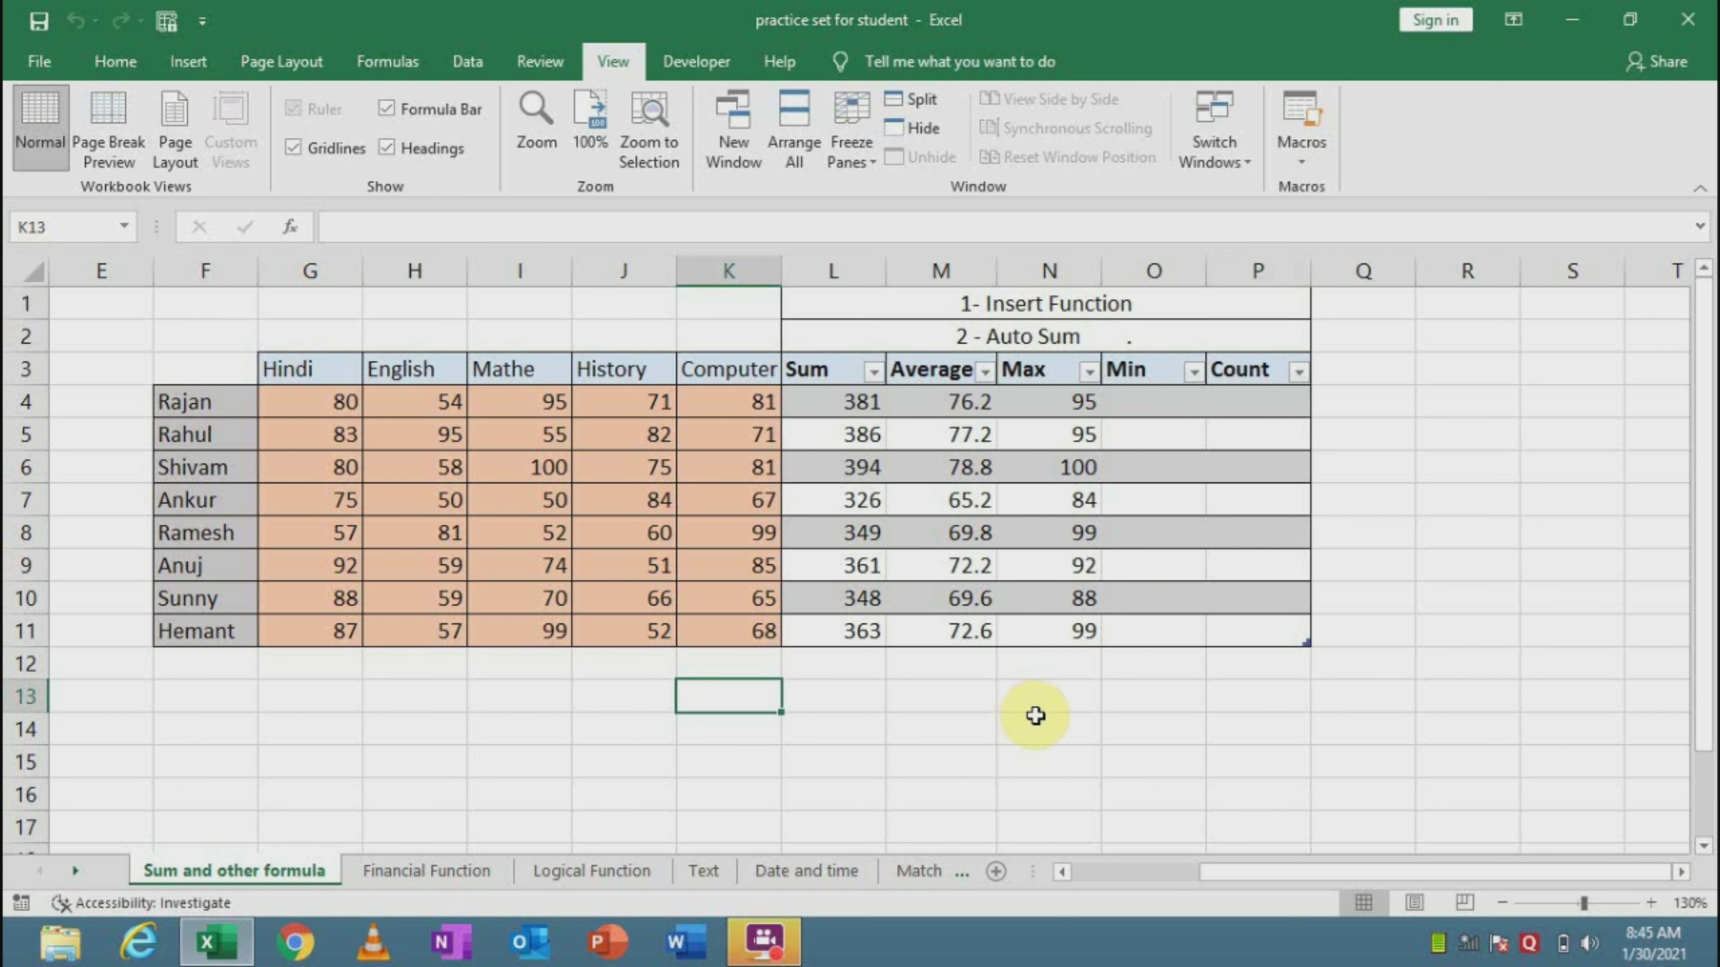
Add a new blank worksheet after the Sum and other formula sheet, and return to that original sheet
{"action": "left_click", "coordinate": [538, 723]}
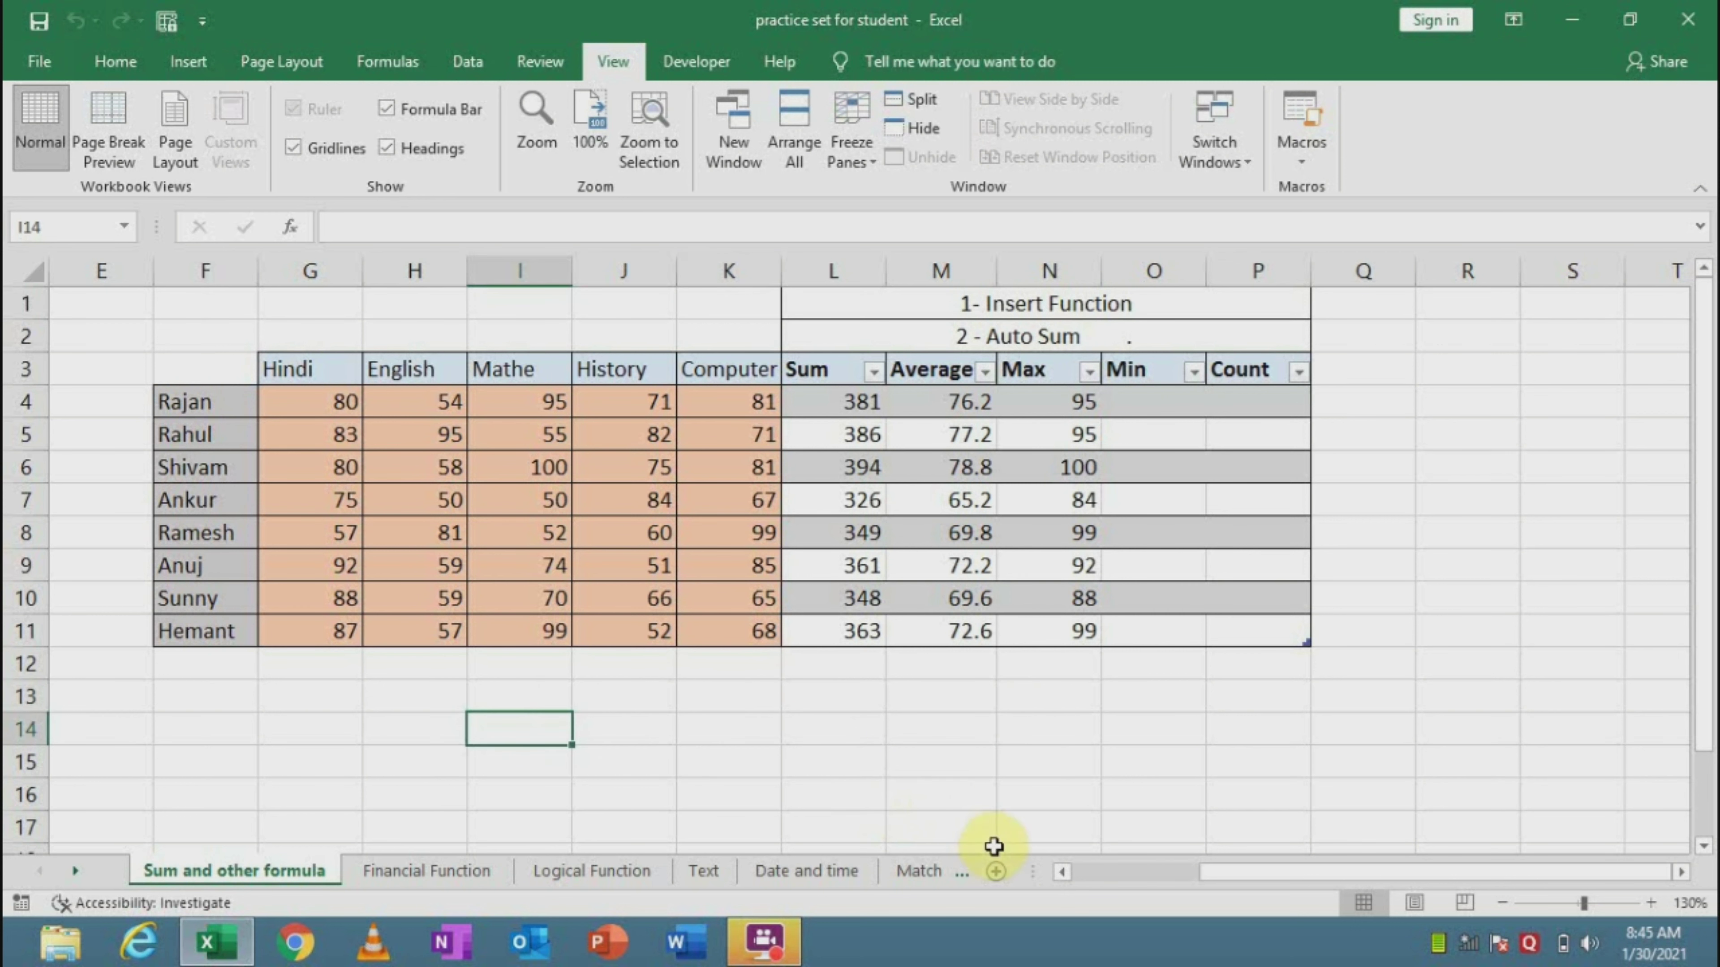
{"action": "left_click", "coordinate": [996, 866]}
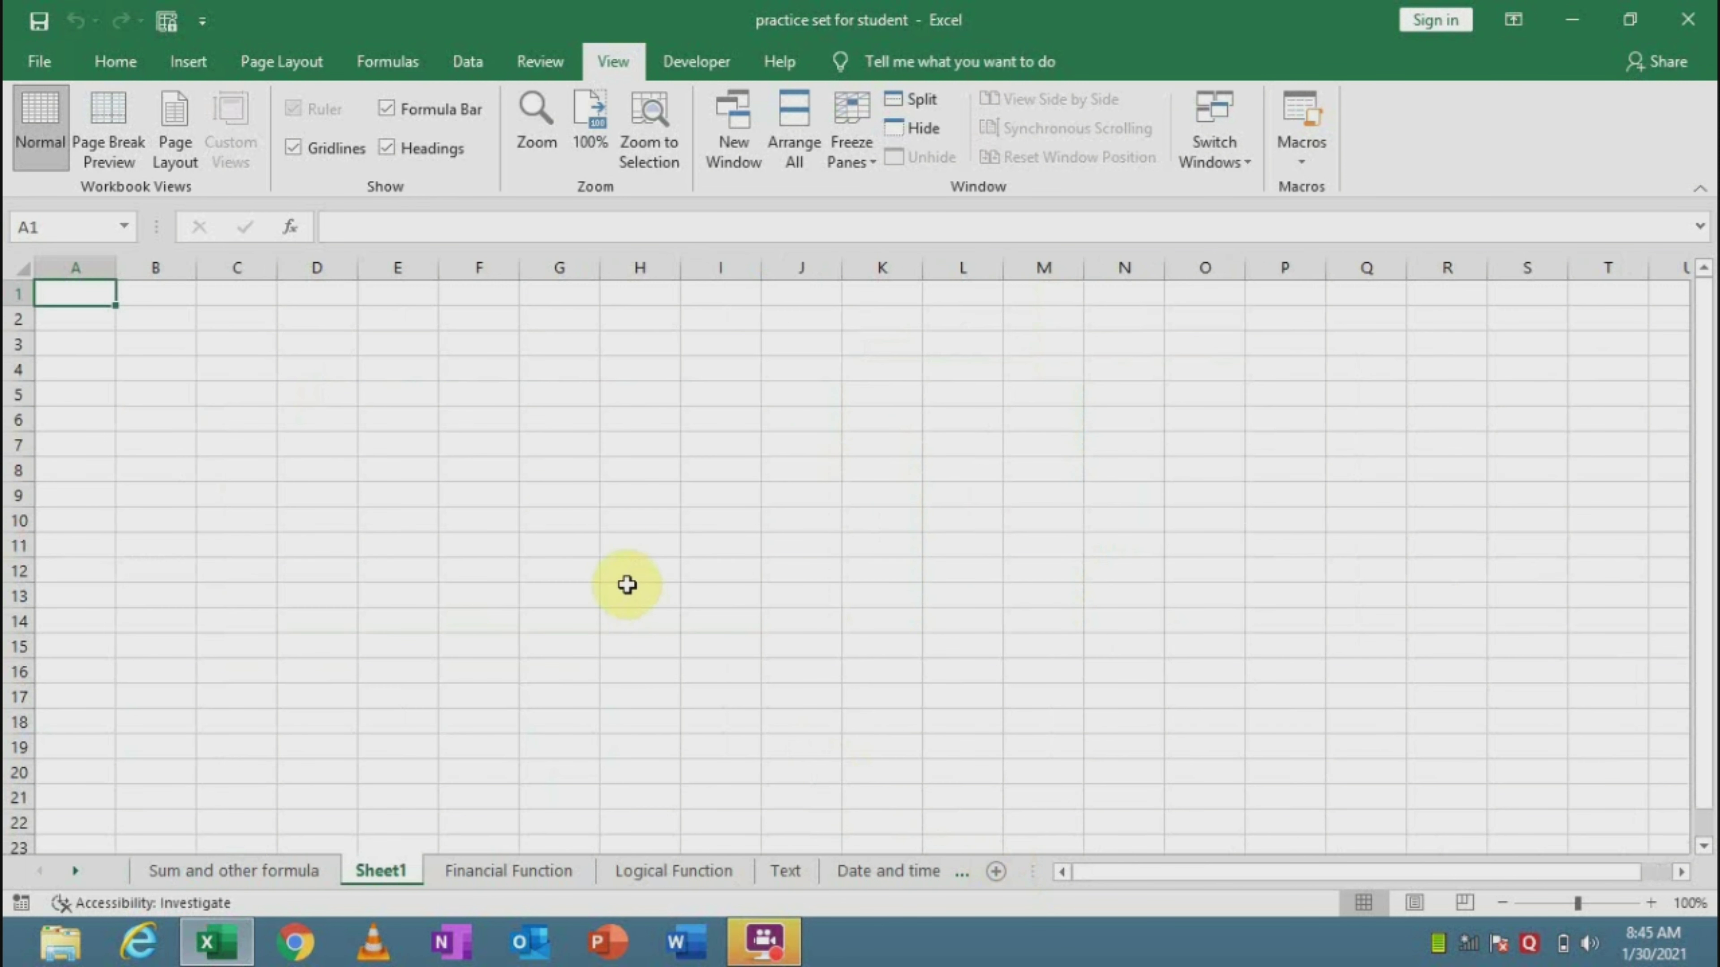
{"action": "left_click_drag", "start_coordinate": [498, 446], "coordinate": [1208, 564]}
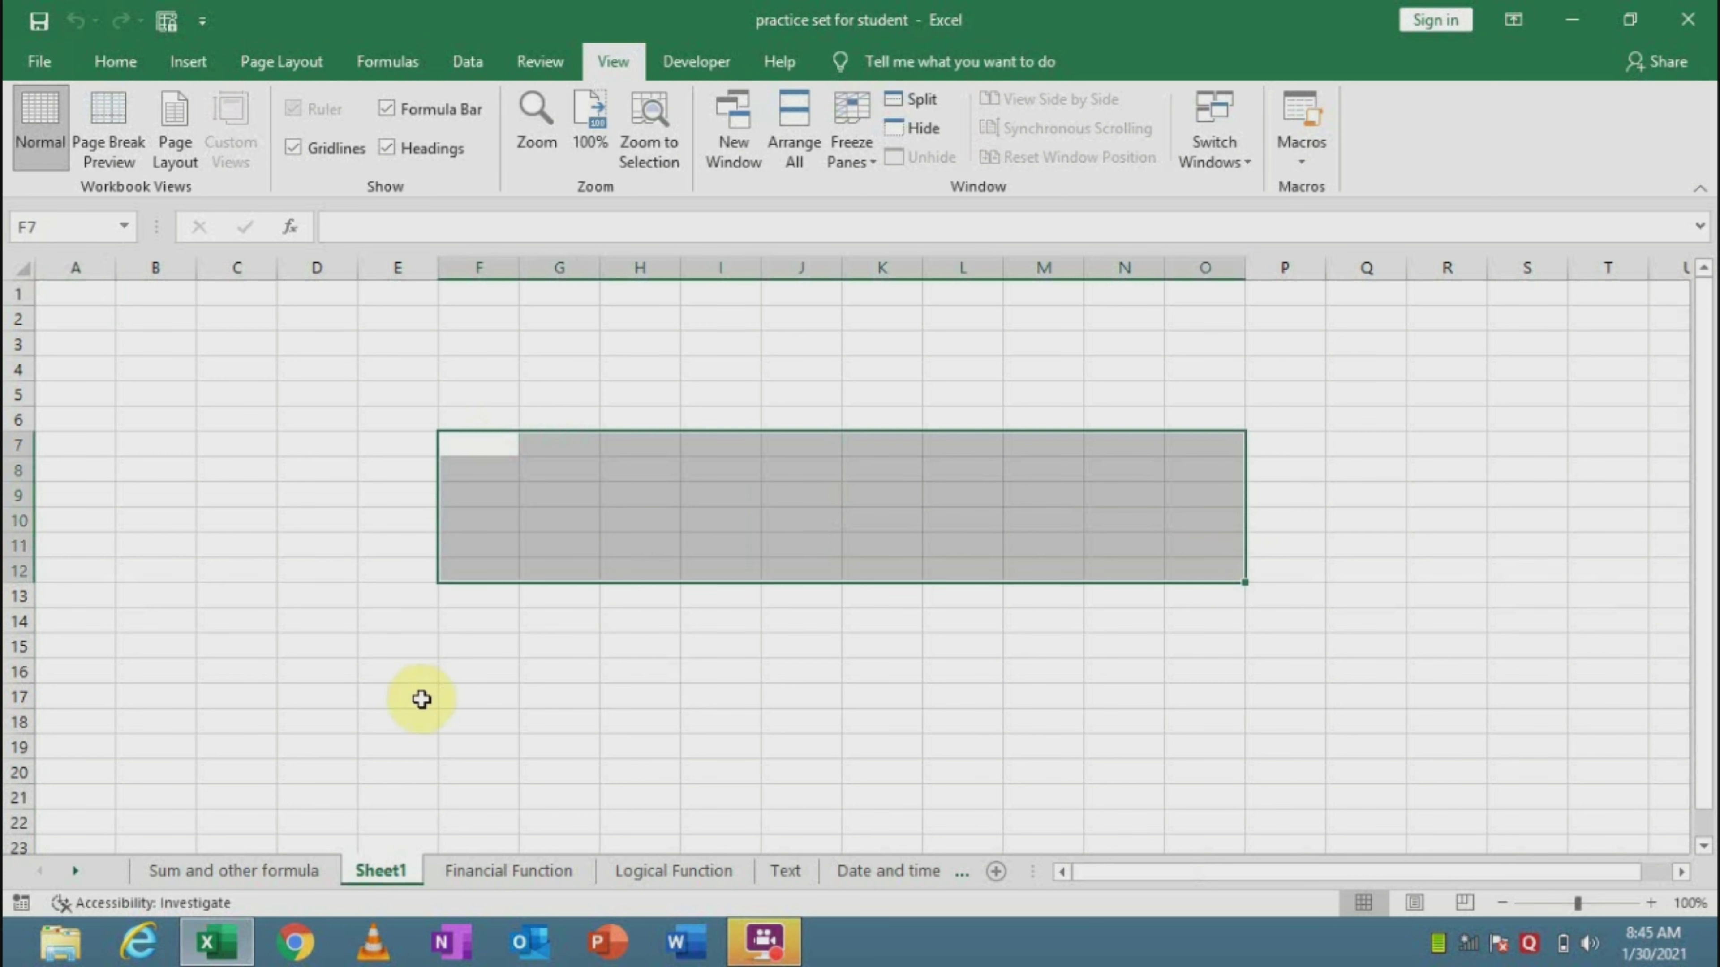
{"action": "left_click", "coordinate": [243, 870]}
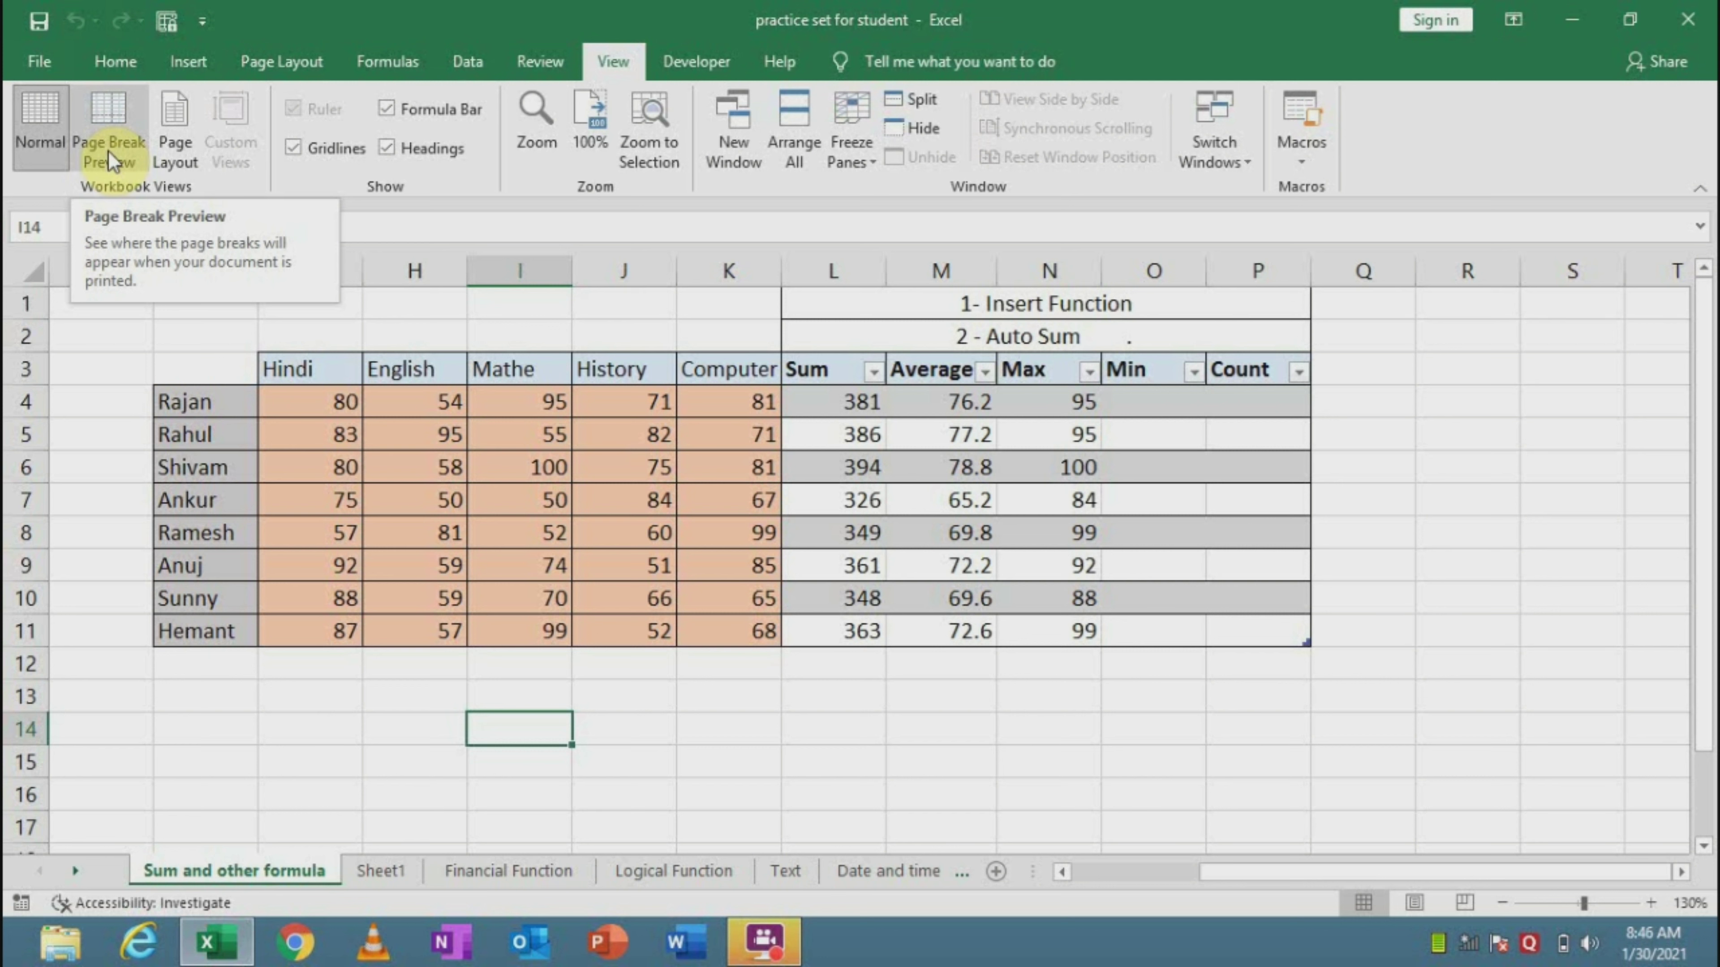
View the marks sheet's page divisions in Page Break Preview and return it to Normal view
{"action": "left_click", "coordinate": [207, 433]}
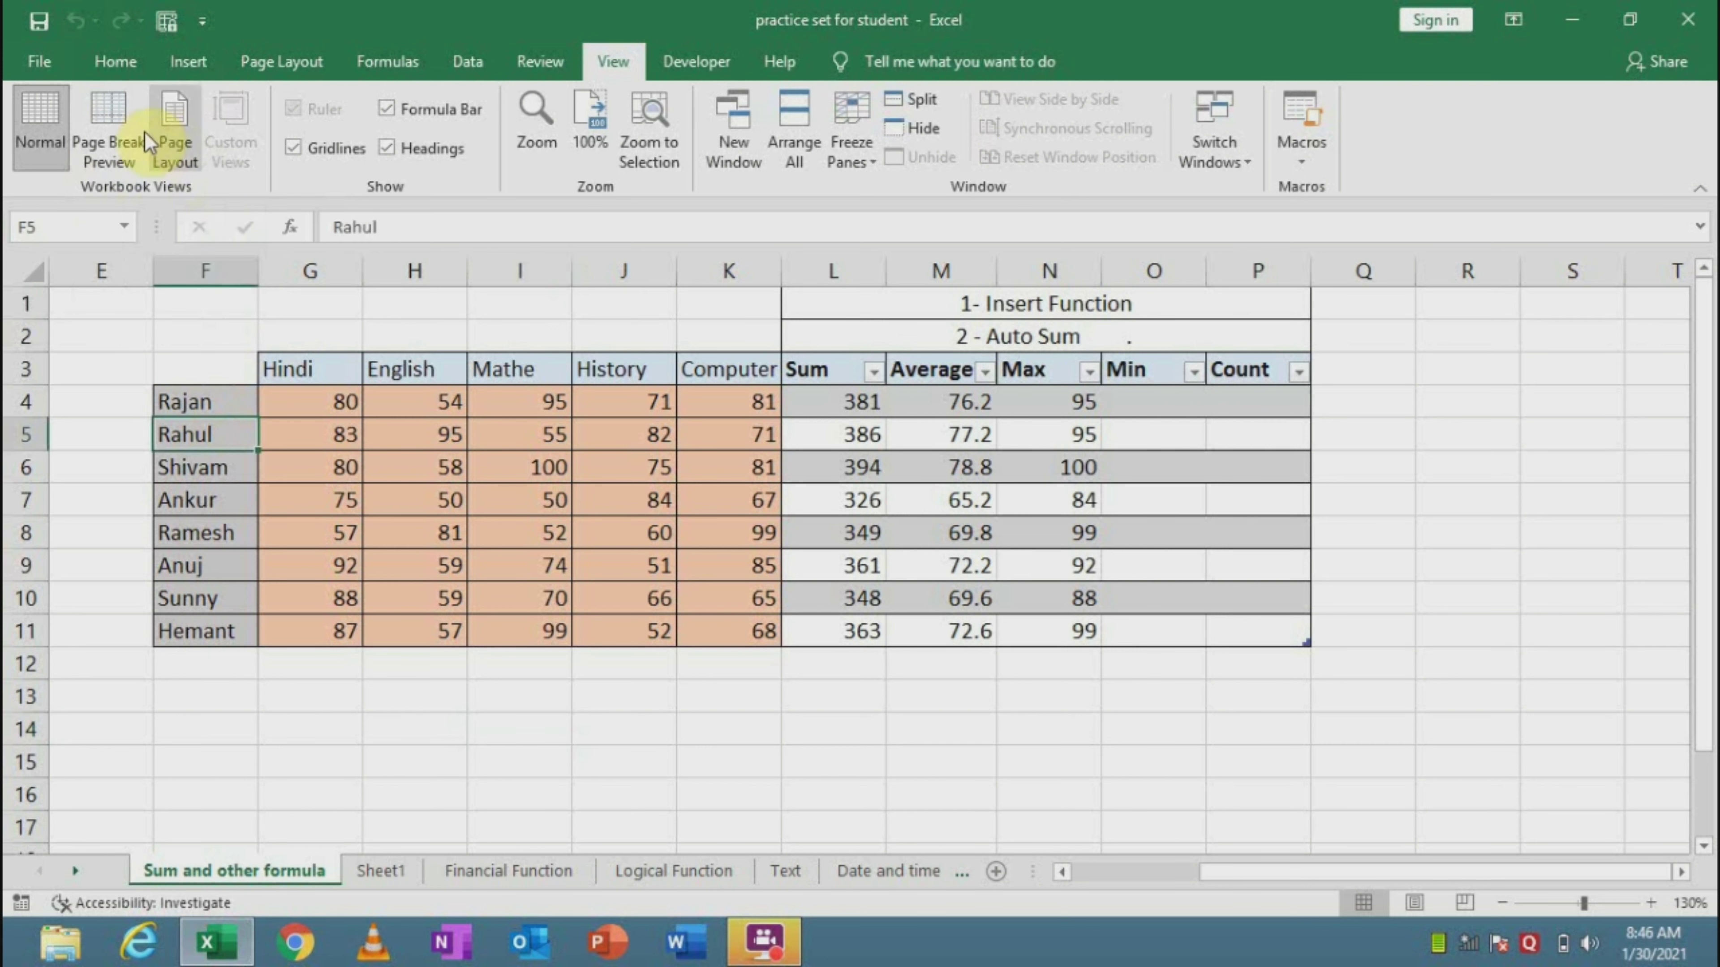
{"action": "left_click", "coordinate": [107, 128]}
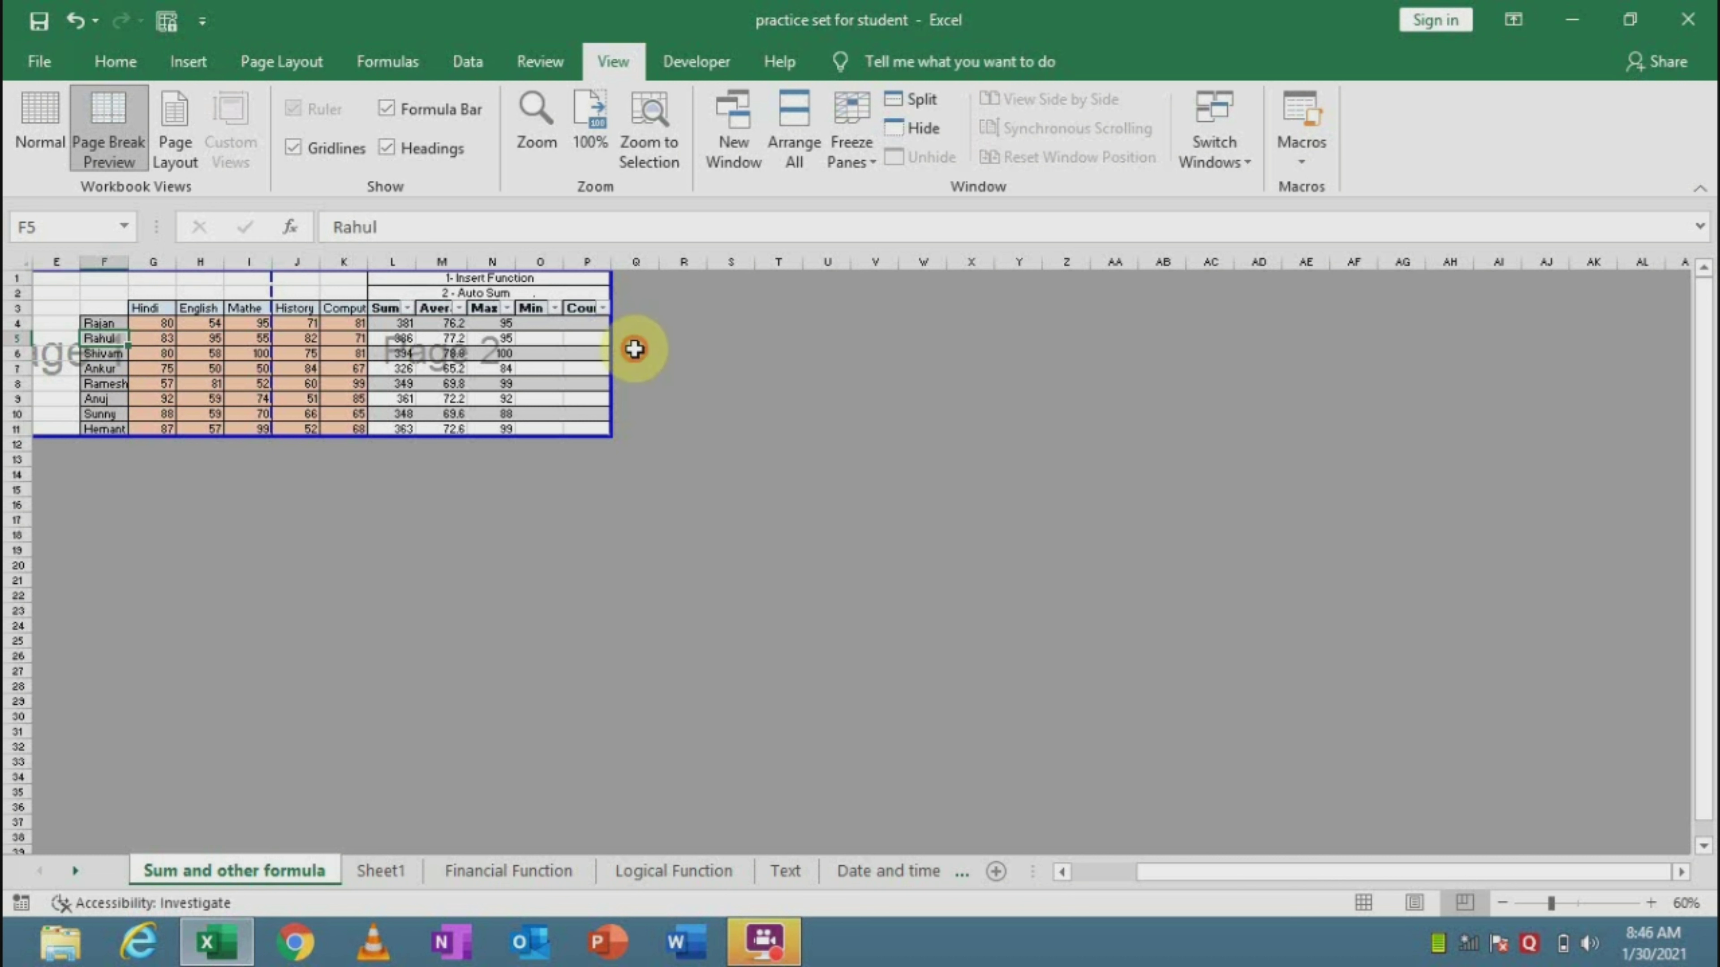
{"action": "left_click_drag", "start_coordinate": [635, 349], "coordinate": [388, 230]}
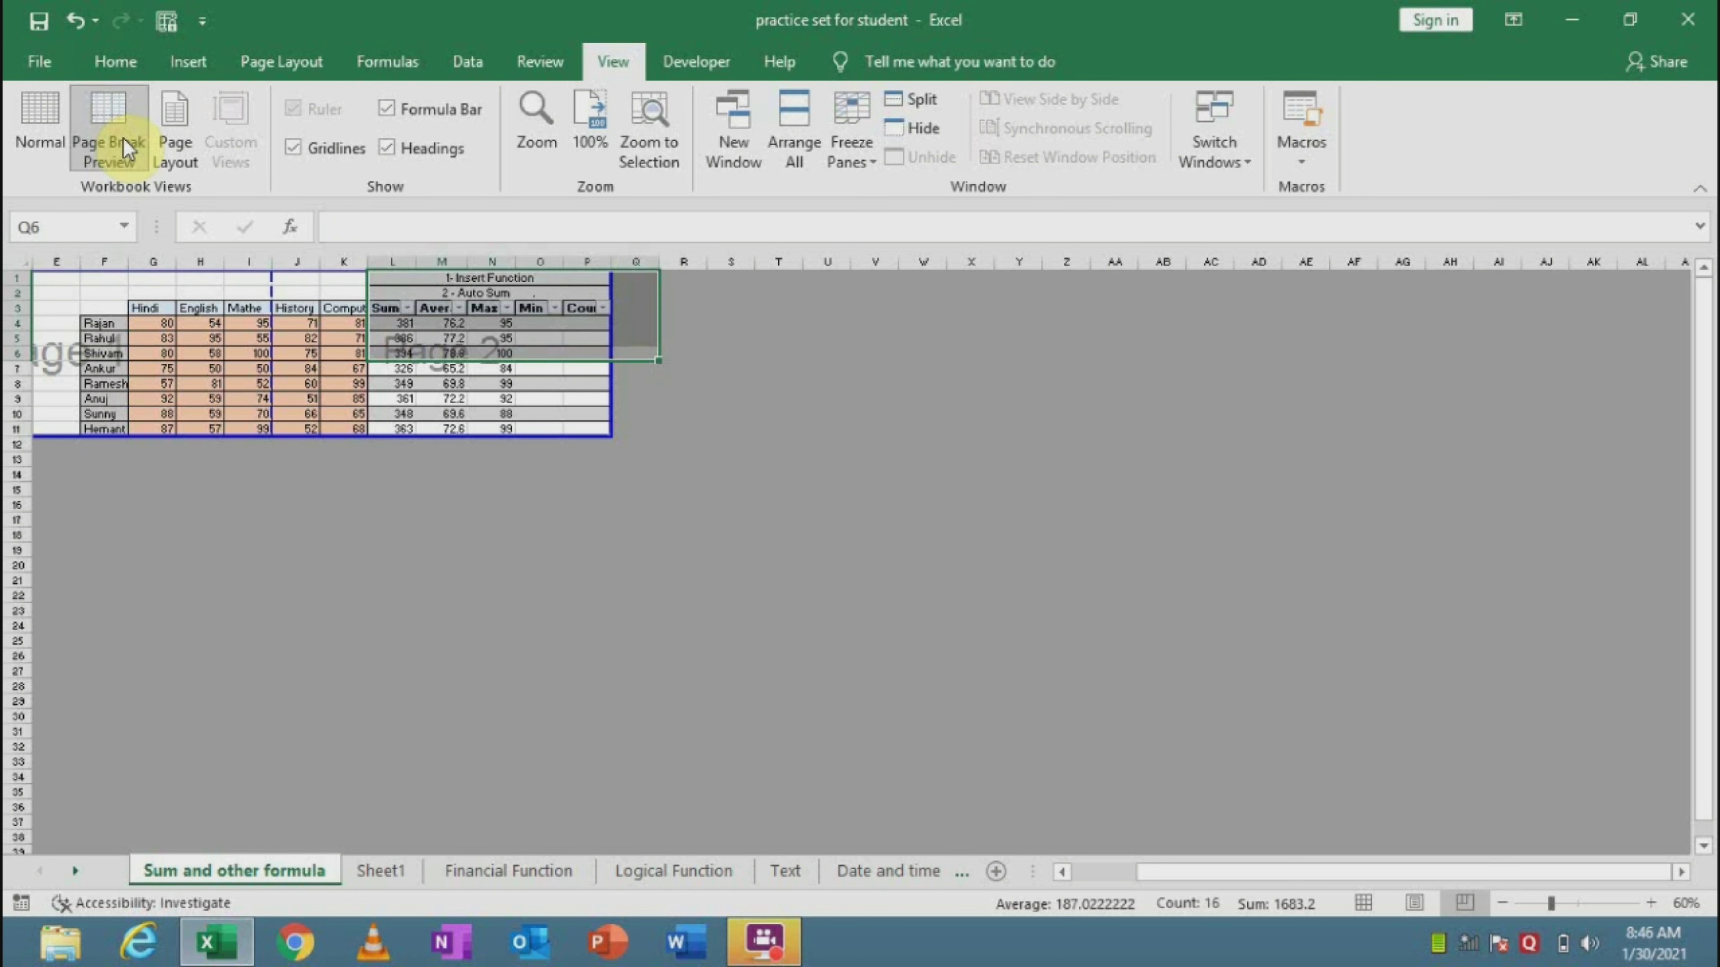
{"action": "left_click", "coordinate": [61, 127]}
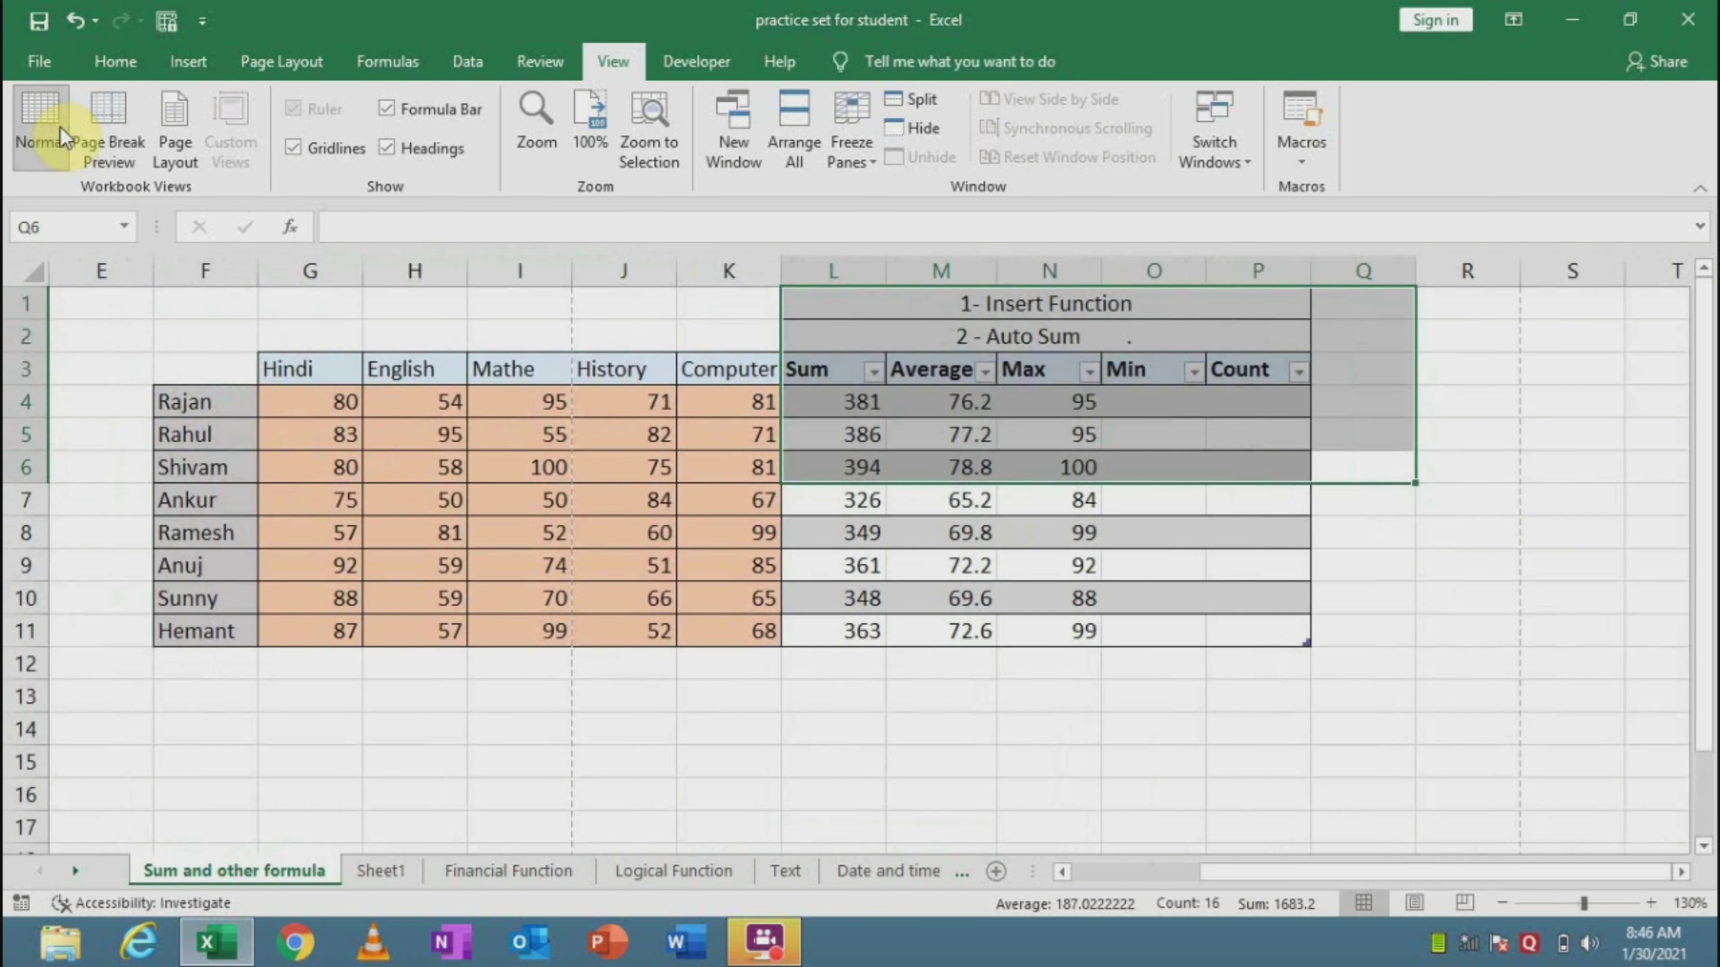
Examine both pages of the marks sheet in the print preview and return to the worksheet
{"action": "left_click", "coordinate": [47, 72]}
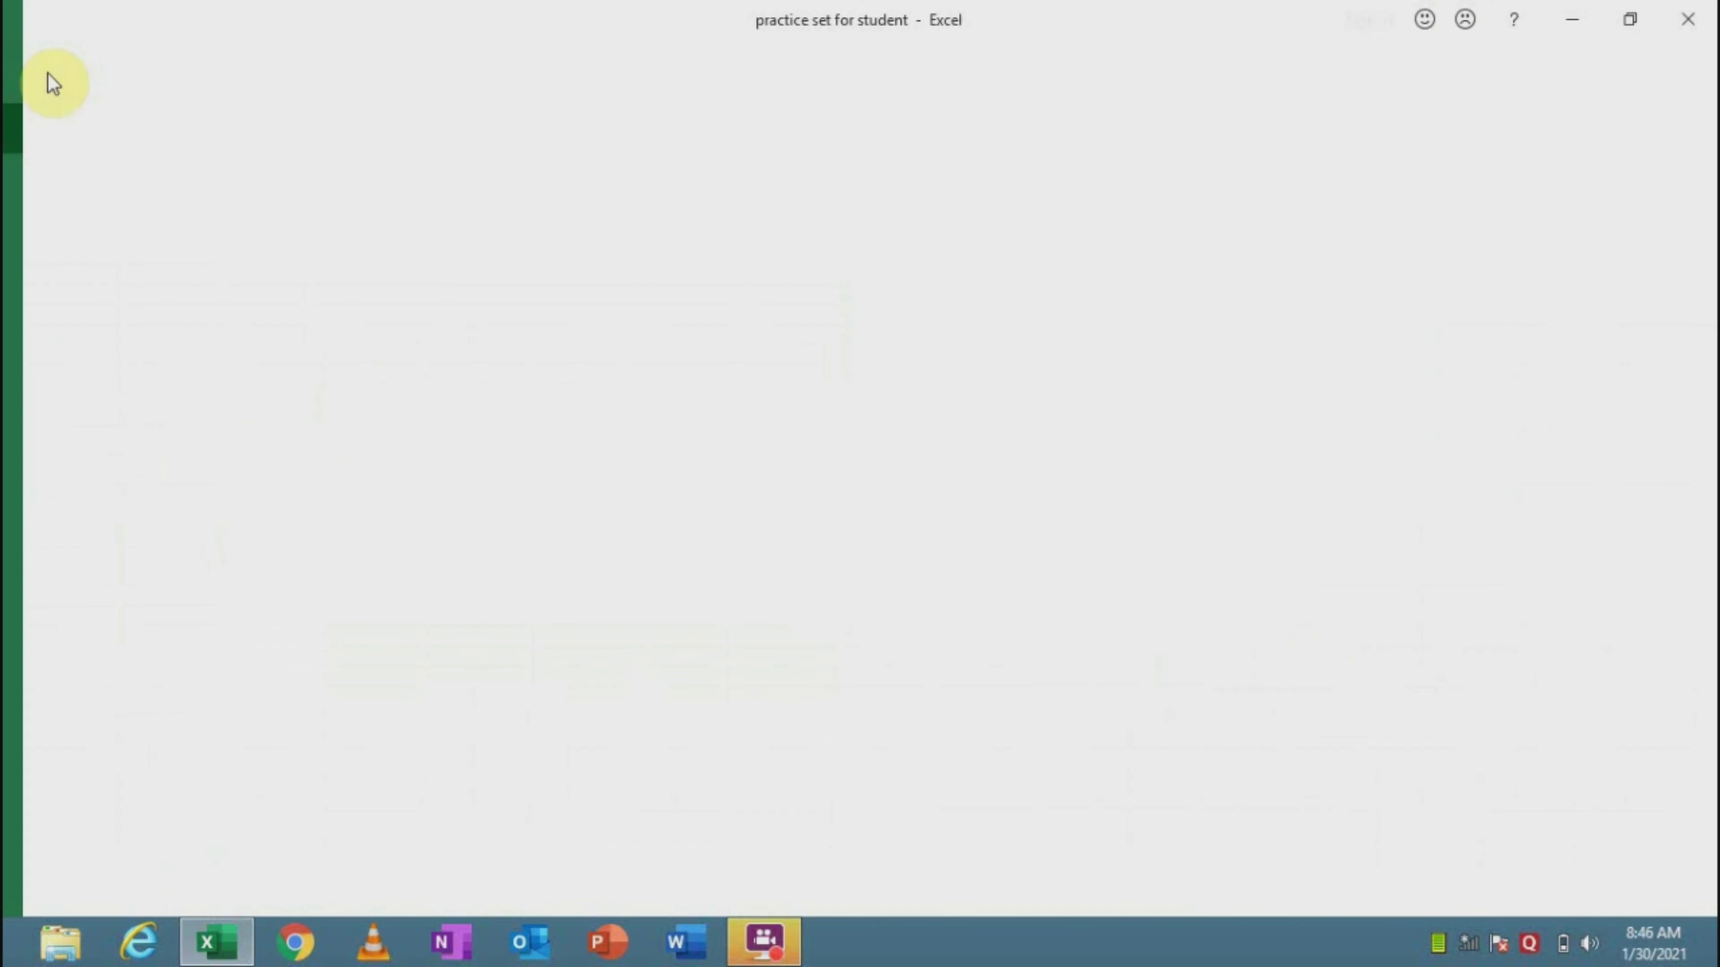
{"action": "left_click", "coordinate": [116, 500]}
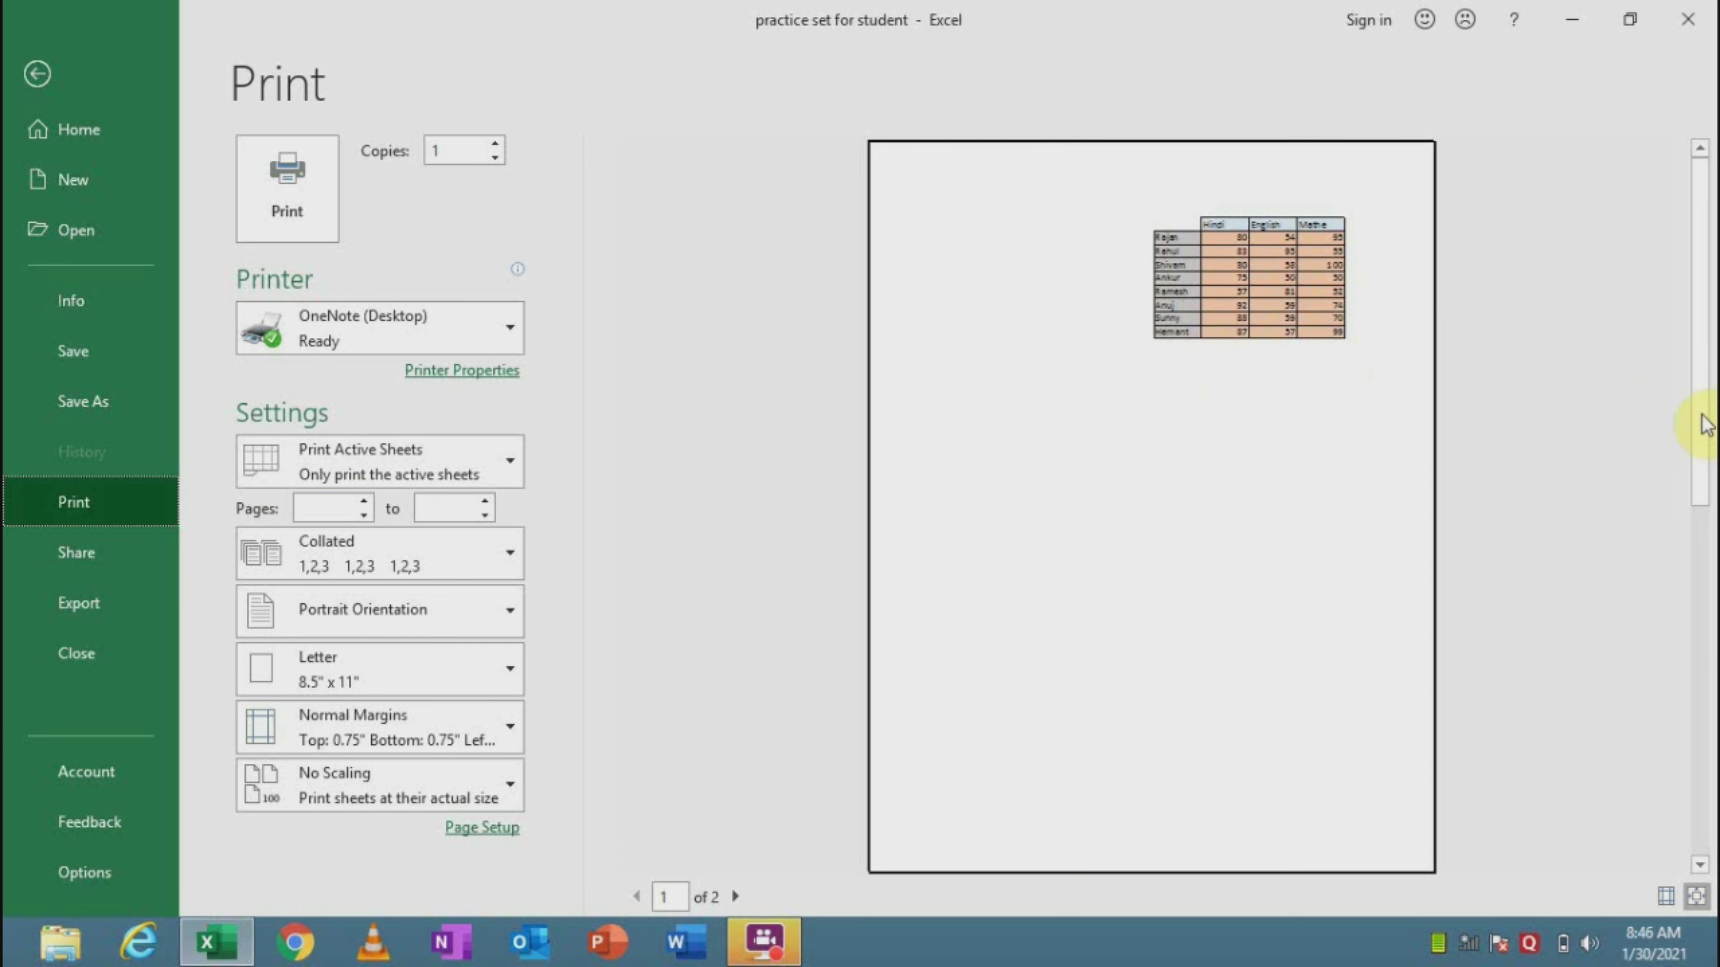
{"action": "left_click", "coordinate": [1704, 596]}
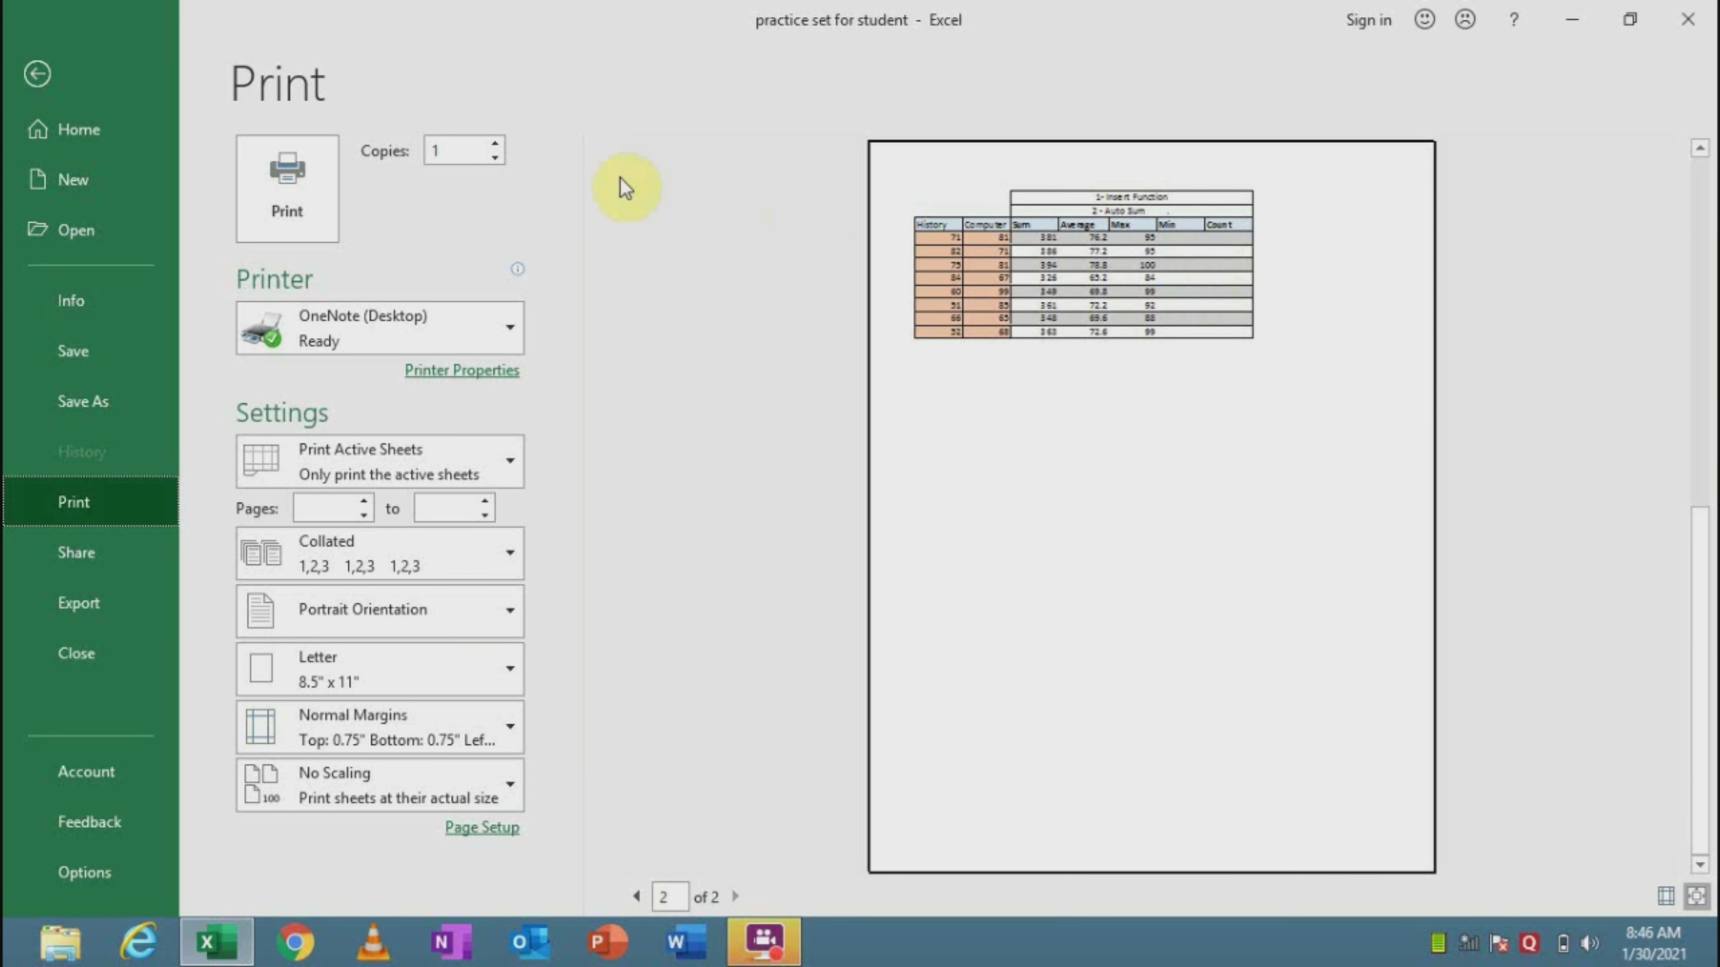
{"action": "left_click", "coordinate": [46, 69]}
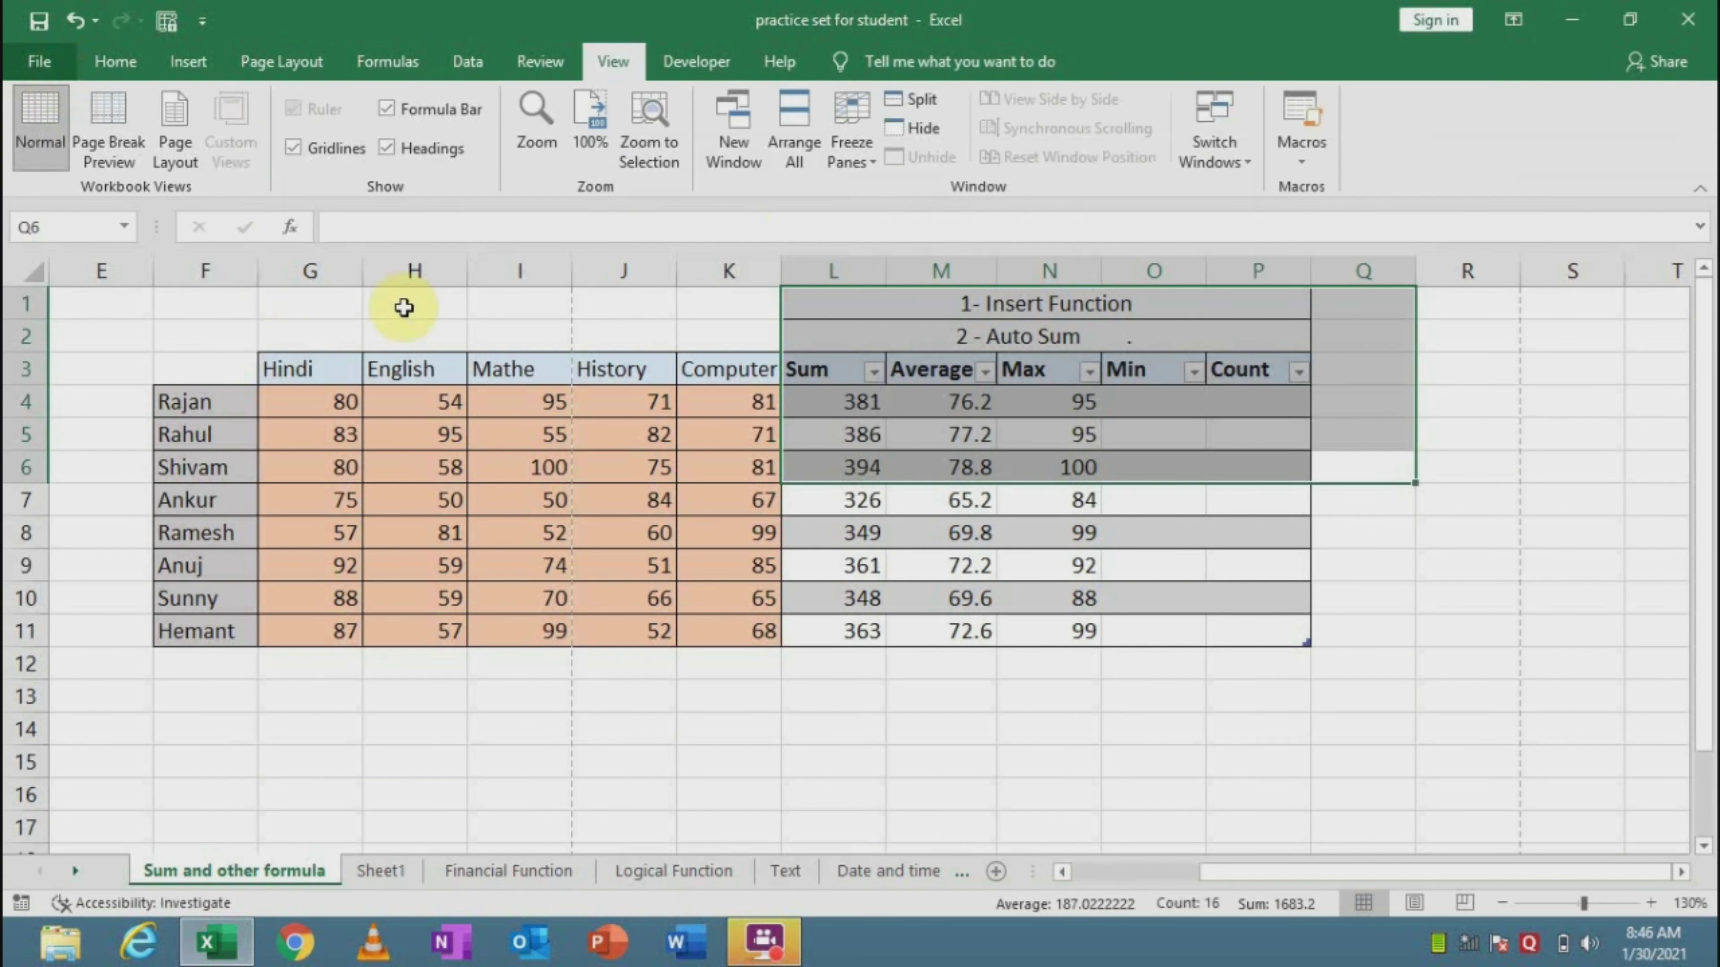
{"action": "left_click", "coordinate": [658, 418]}
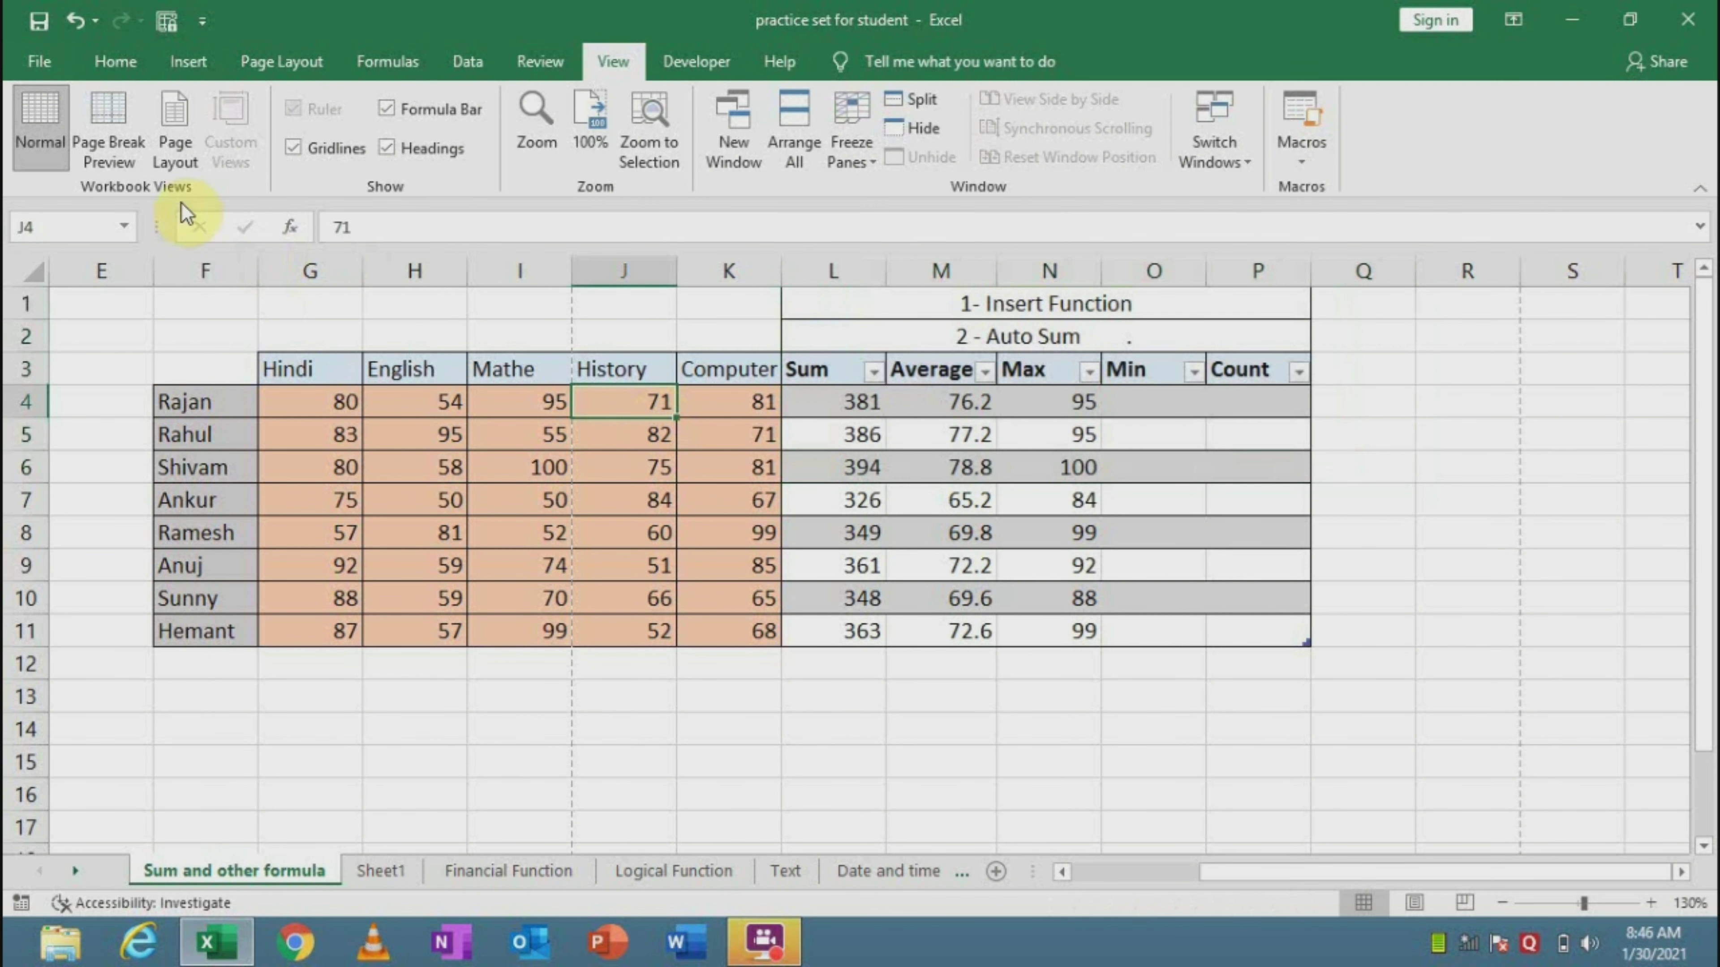
{"action": "left_click", "coordinate": [263, 364]}
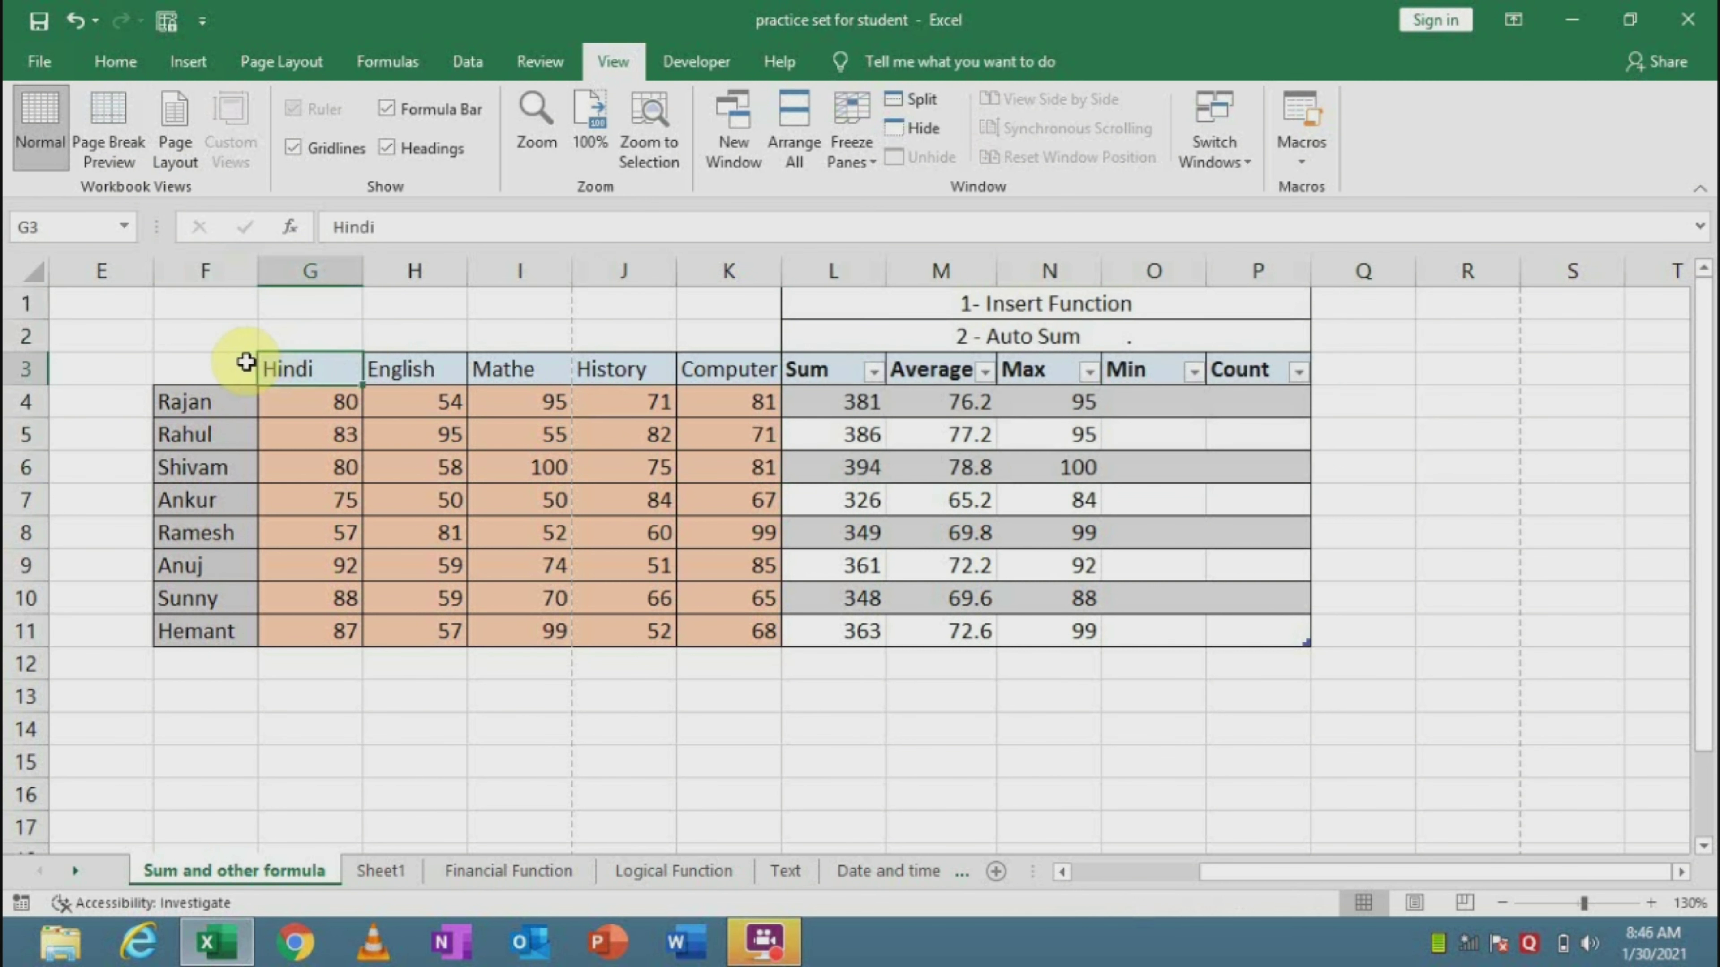
{"action": "left_click", "coordinate": [246, 362]}
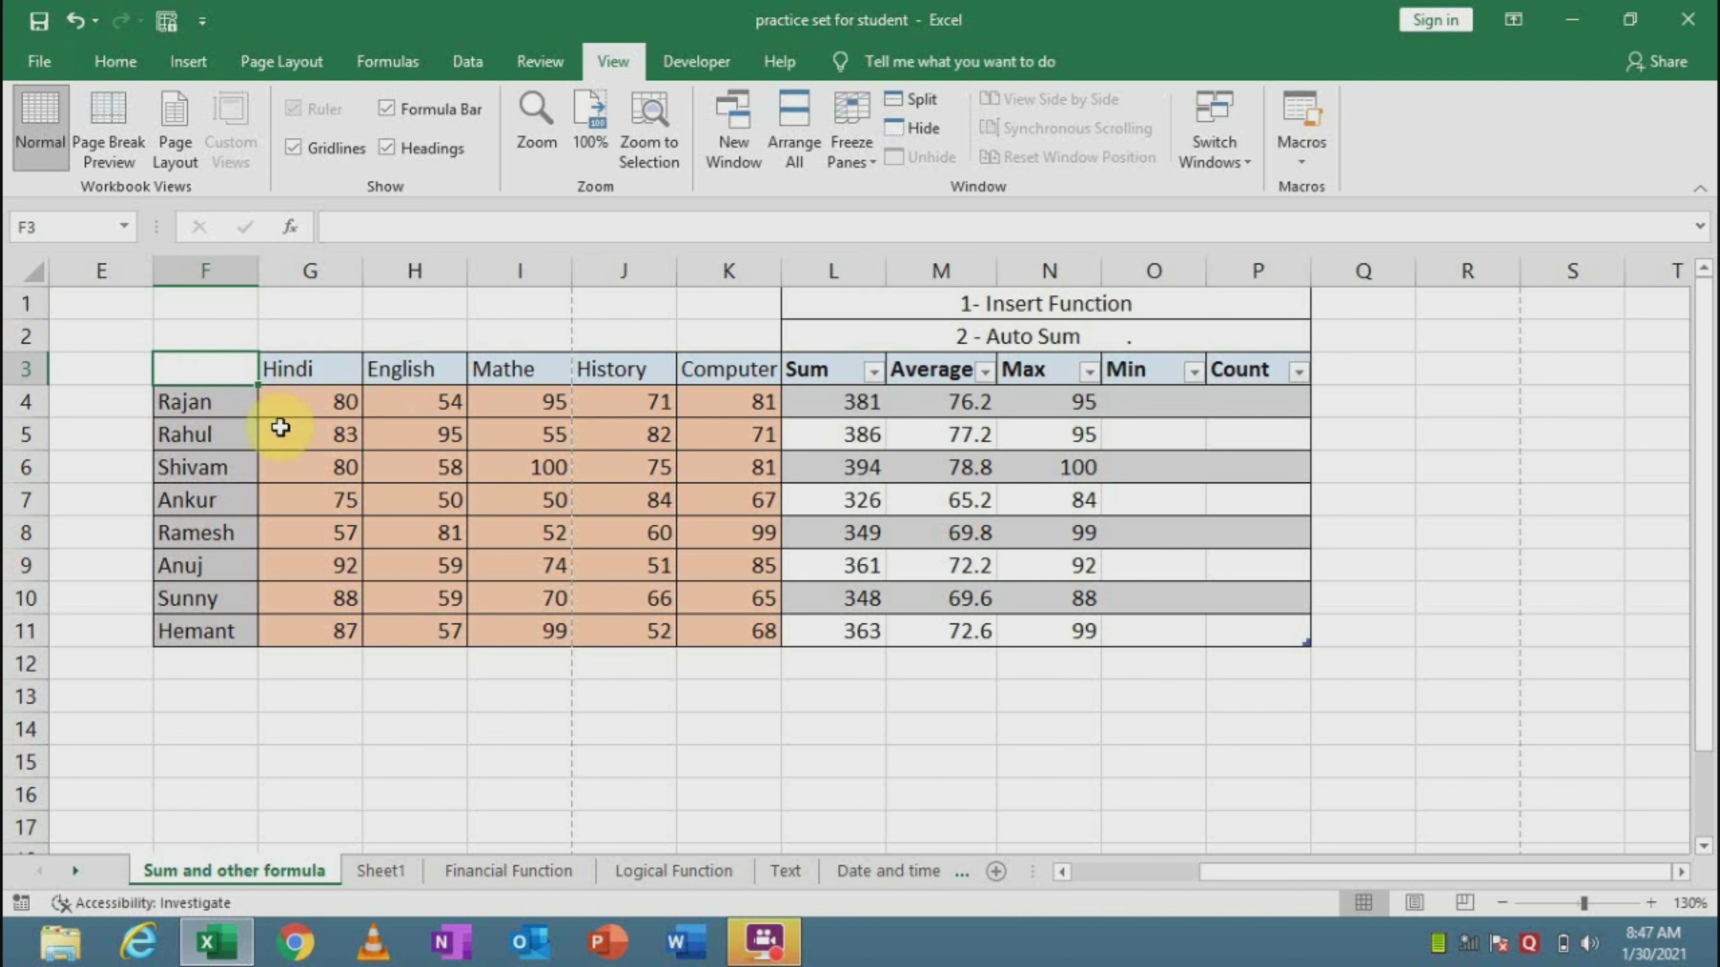
Narrow the empty column D to a thin sliver to bring more of the marks table onto the first page
{"action": "left_click_drag", "start_coordinate": [1292, 879], "coordinate": [1219, 880]}
{"action": "left_click", "coordinate": [106, 508]}
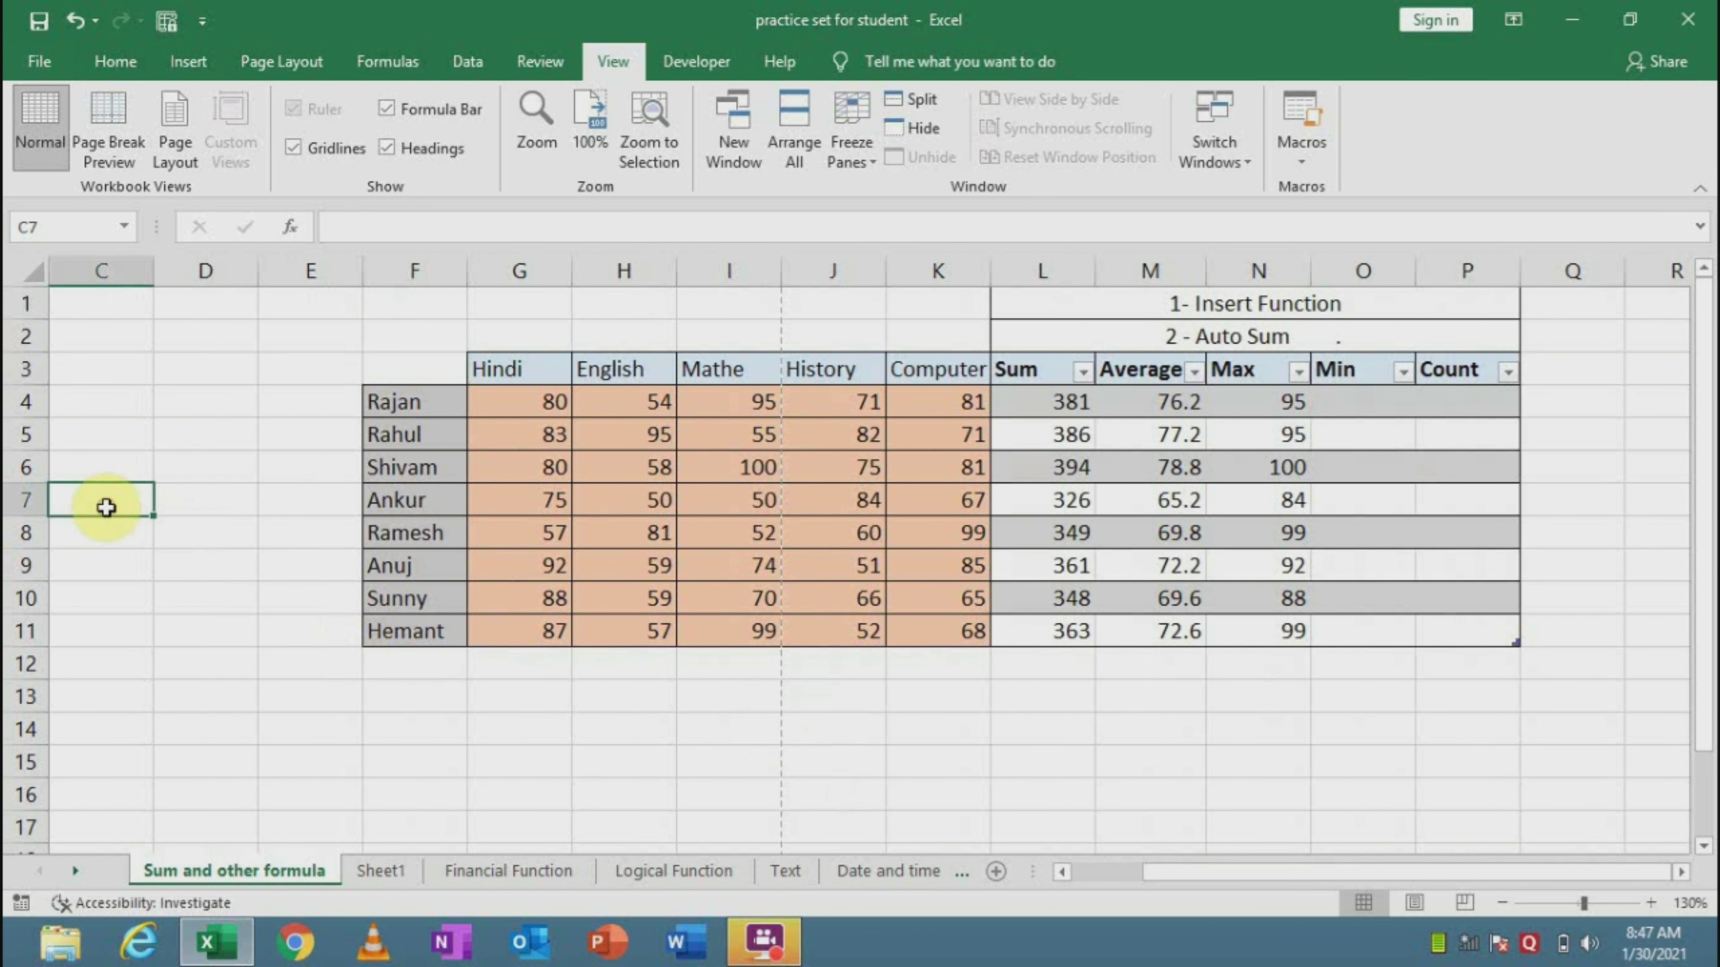
{"action": "left_click_drag", "start_coordinate": [433, 375], "coordinate": [910, 618]}
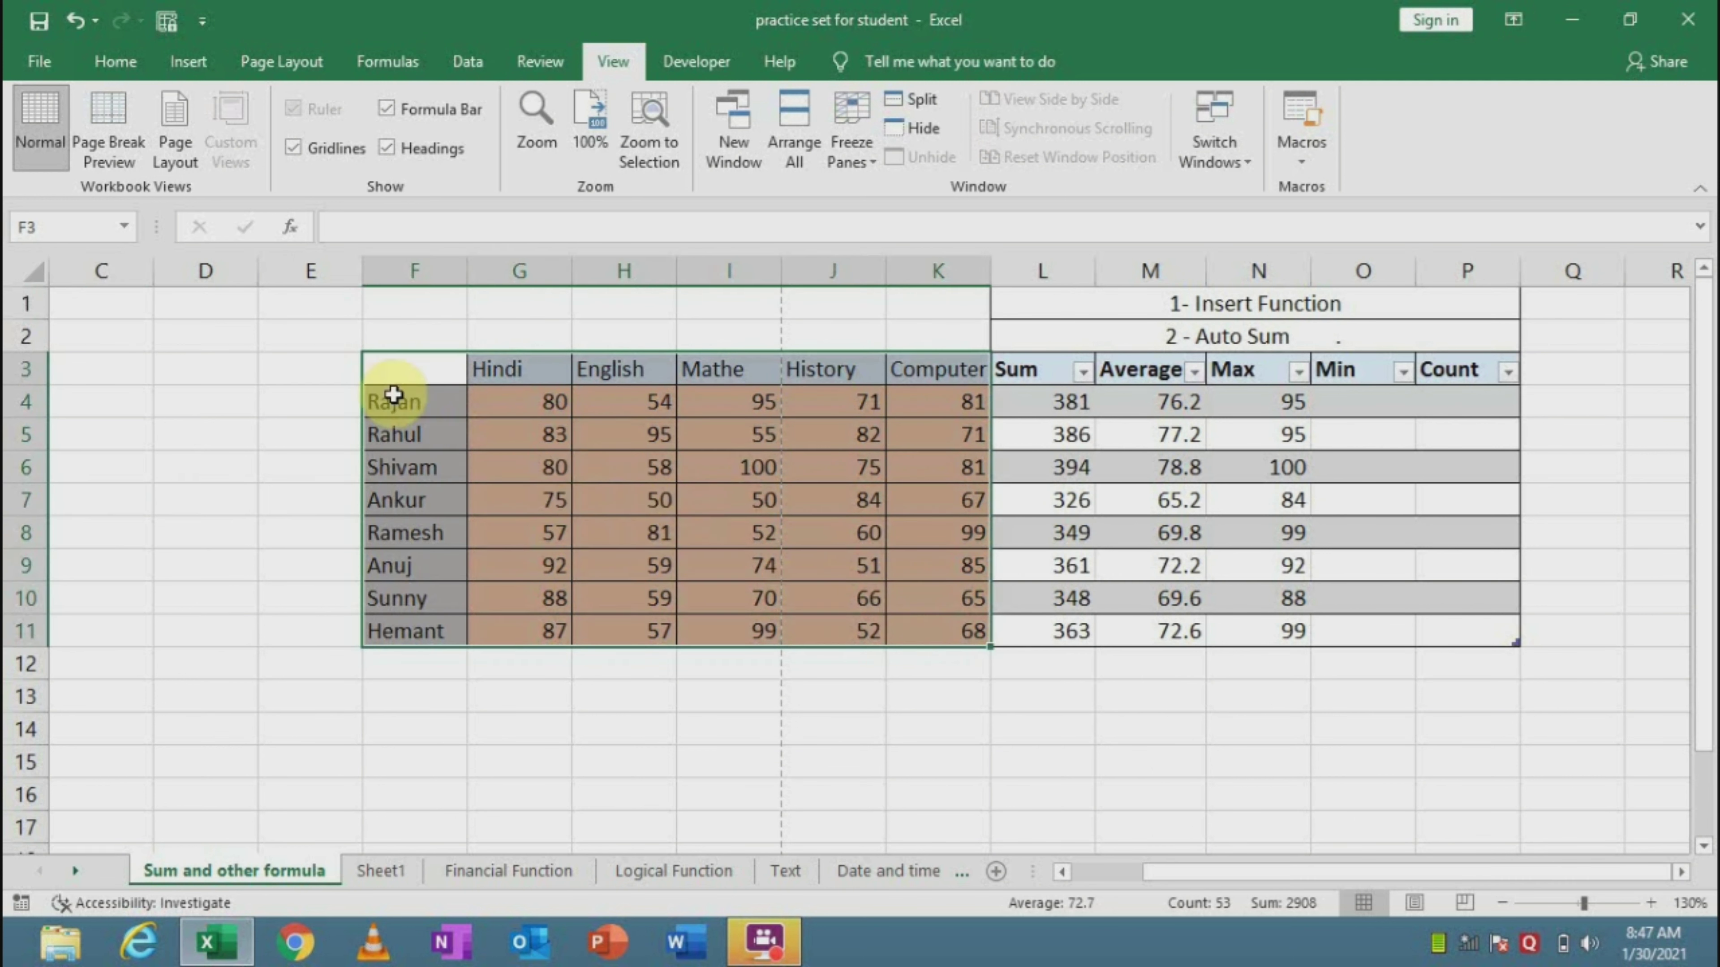
{"action": "left_click_drag", "start_coordinate": [262, 266], "coordinate": [150, 266]}
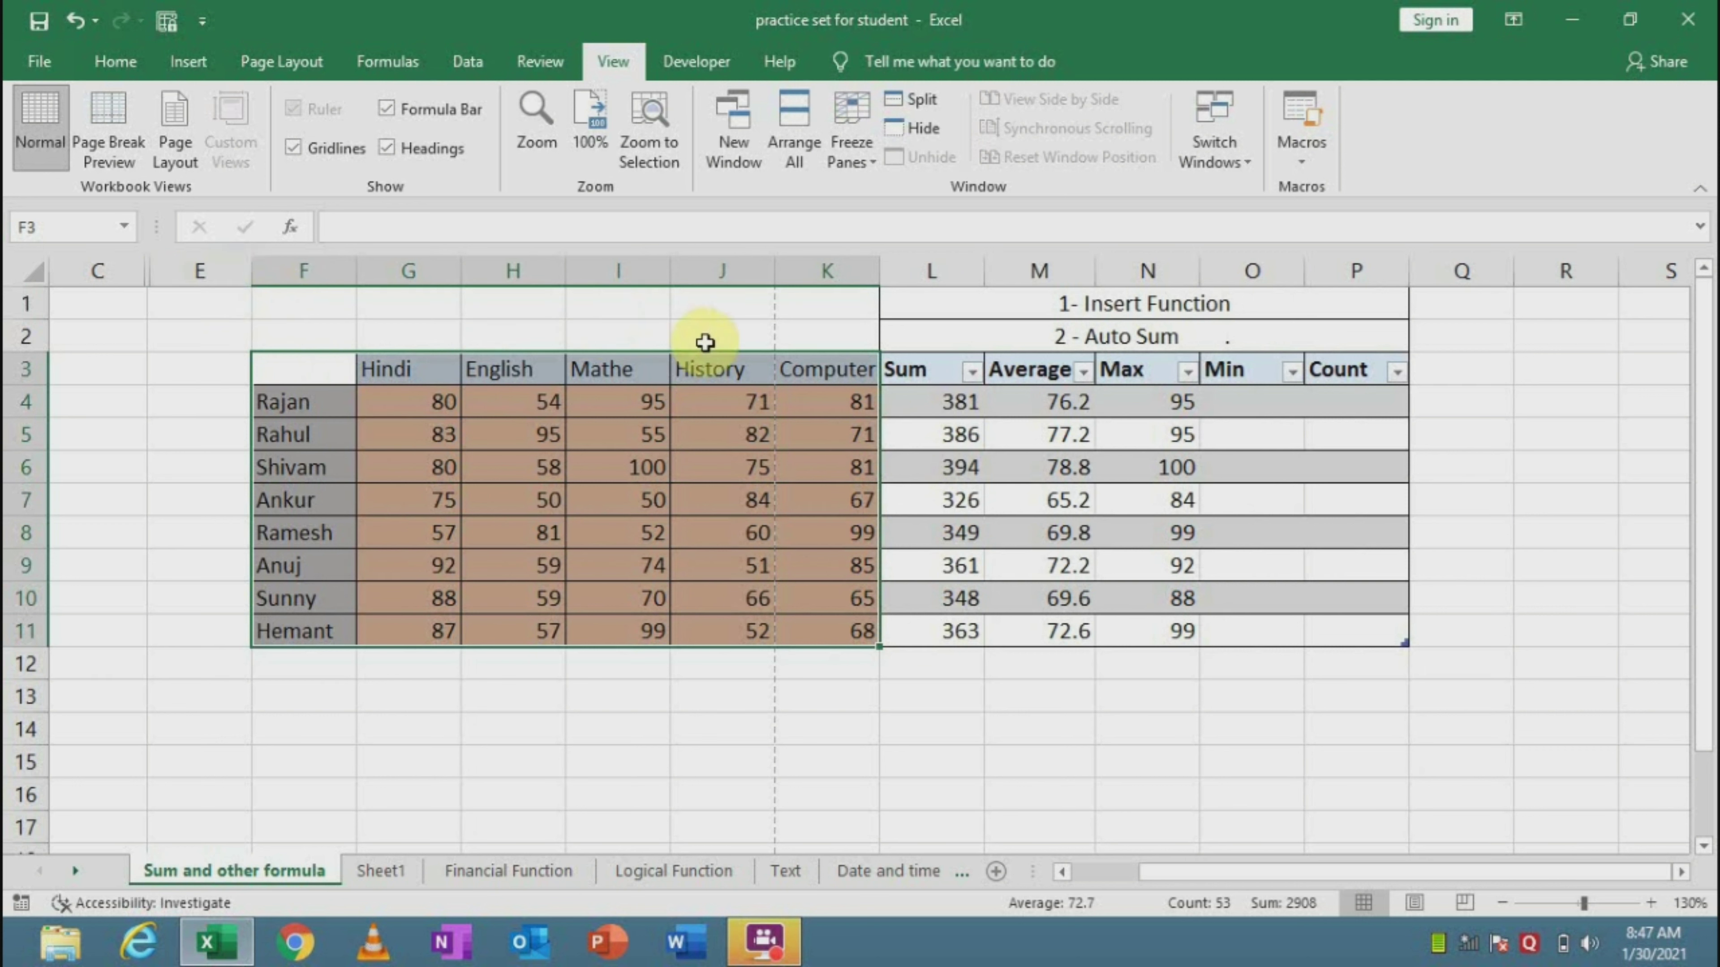
Narrow the empty column C to a thin sliver to fit the Computer column on the first page
{"action": "left_click", "coordinate": [854, 385]}
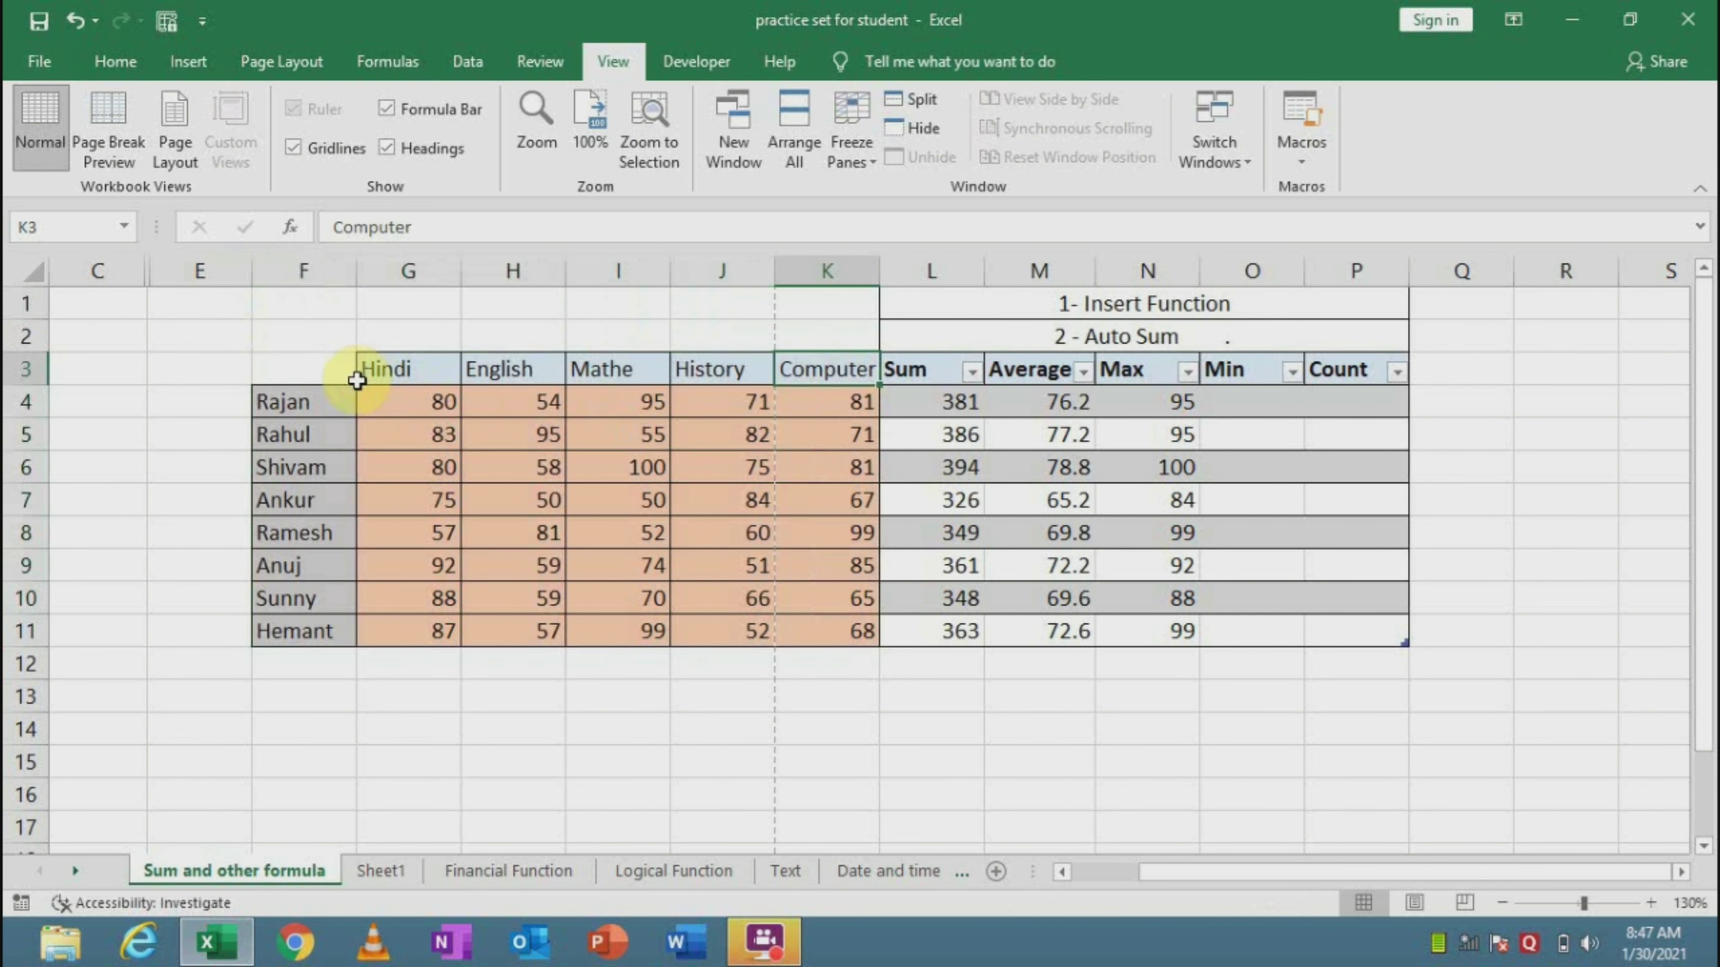
{"action": "left_click_drag", "start_coordinate": [315, 373], "coordinate": [821, 629]}
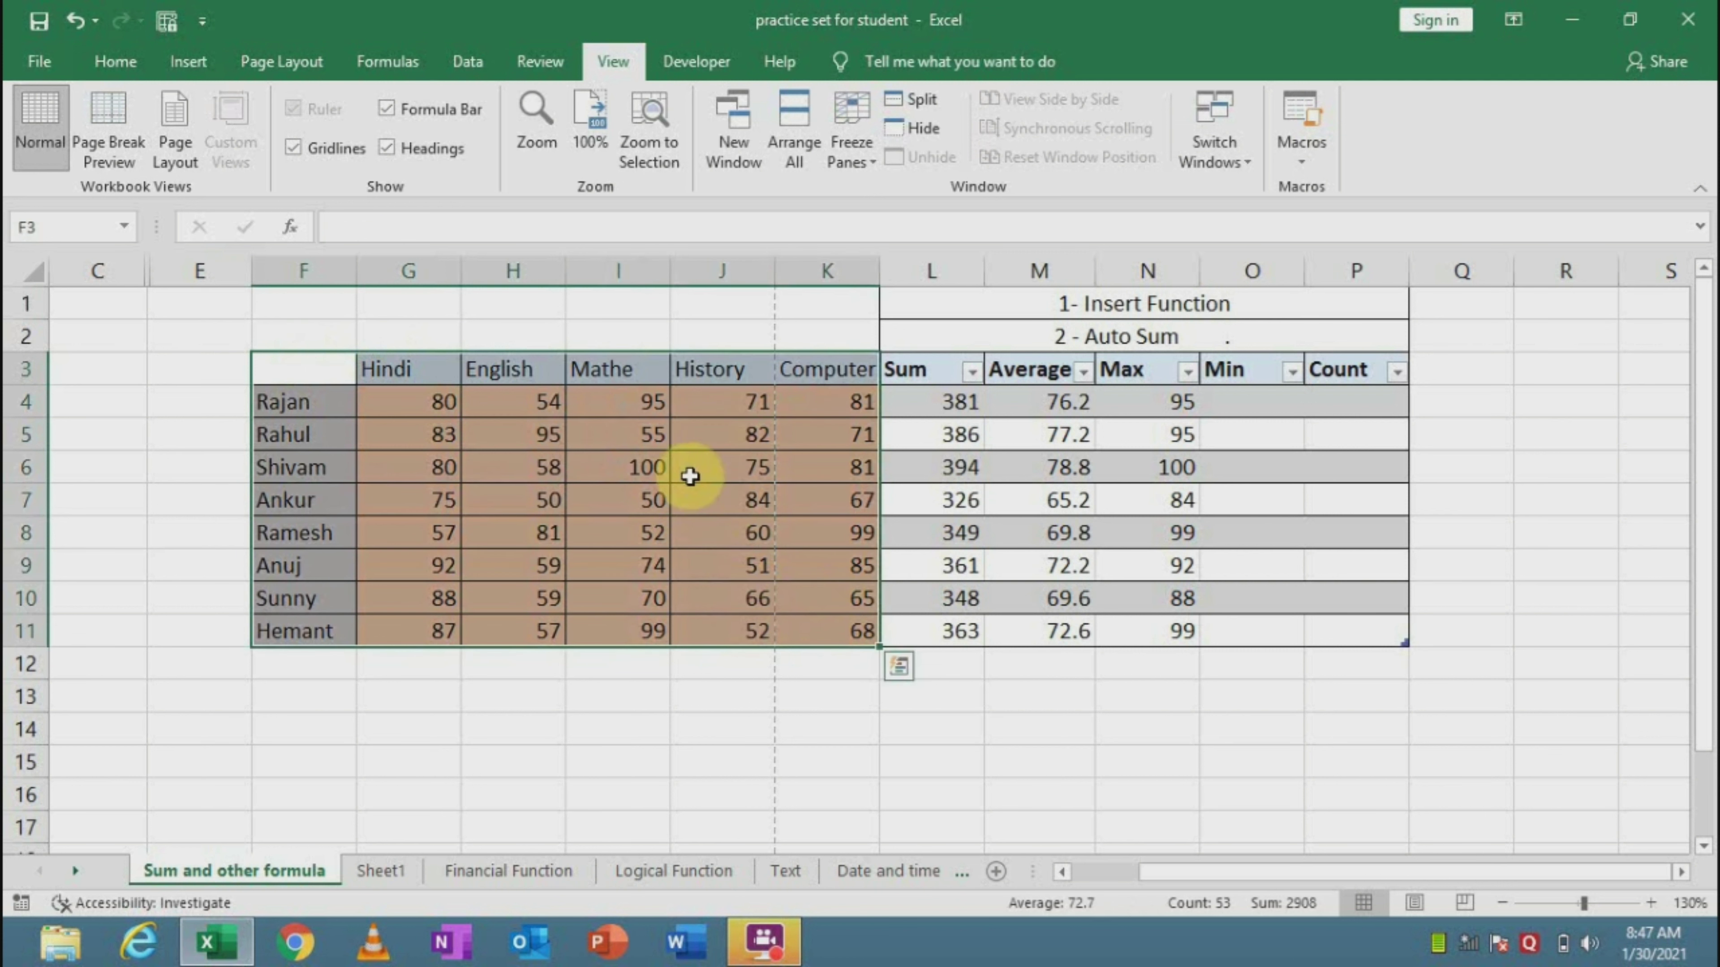
{"action": "left_click", "coordinate": [730, 374]}
{"action": "left_click_drag", "start_coordinate": [779, 369], "coordinate": [779, 630]}
{"action": "left_click", "coordinate": [774, 741]}
{"action": "left_click", "coordinate": [781, 766]}
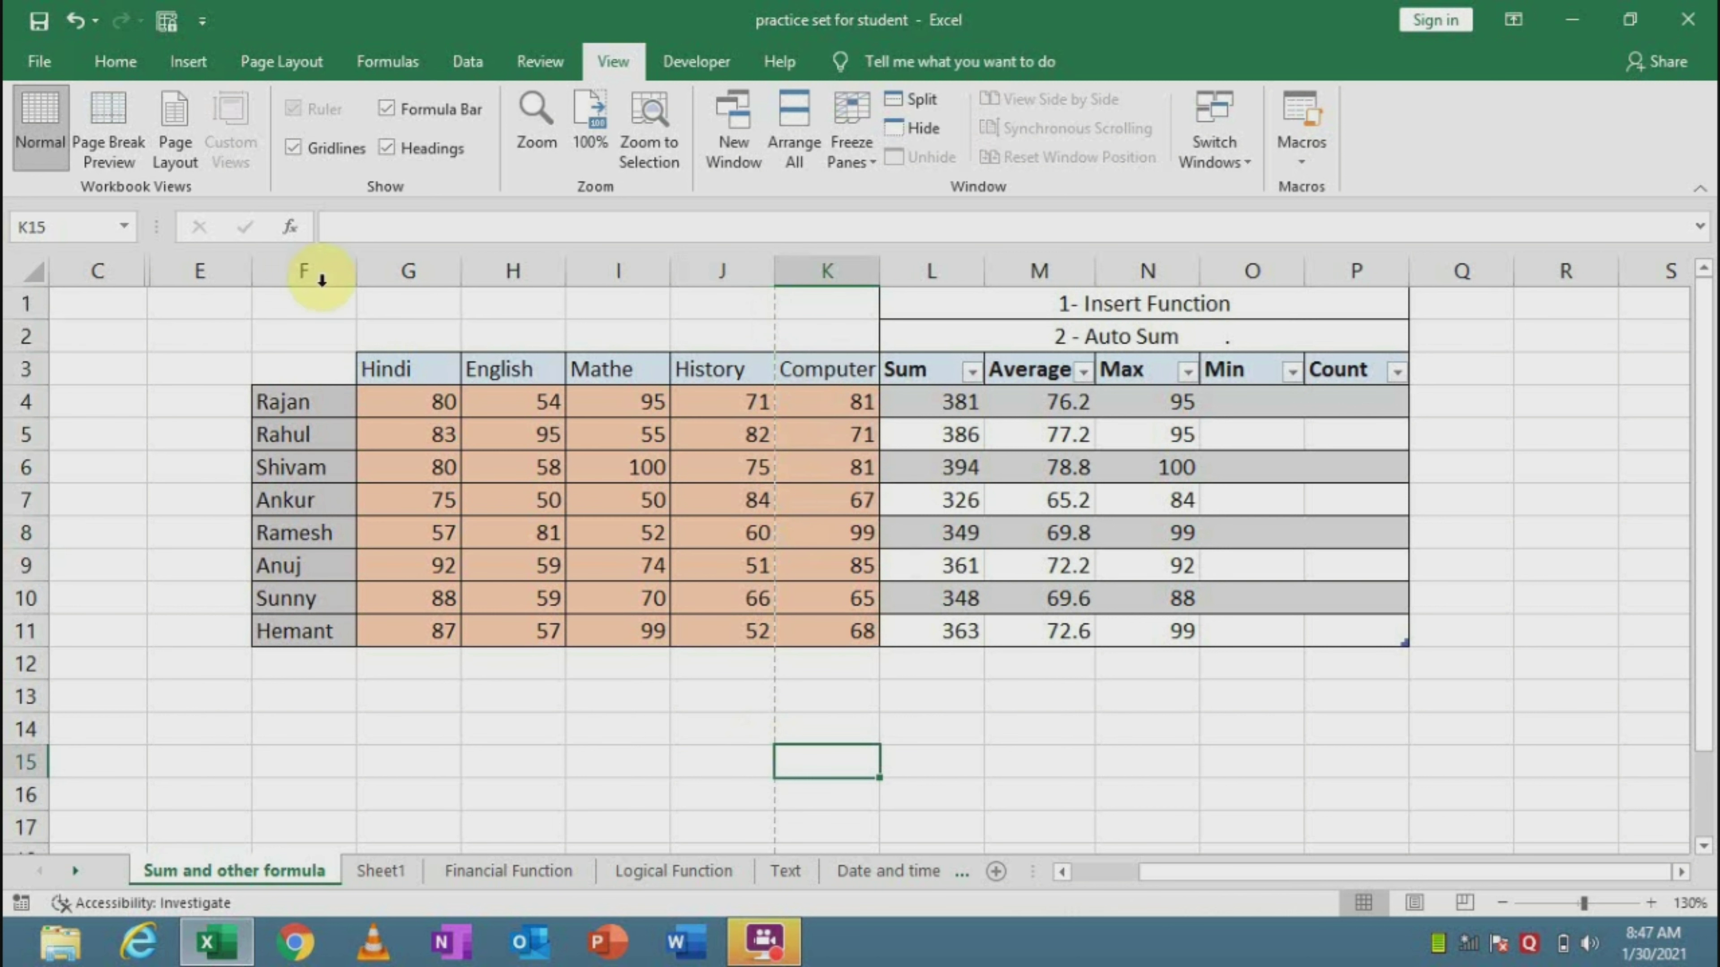
{"action": "left_click_drag", "start_coordinate": [143, 265], "coordinate": [59, 265]}
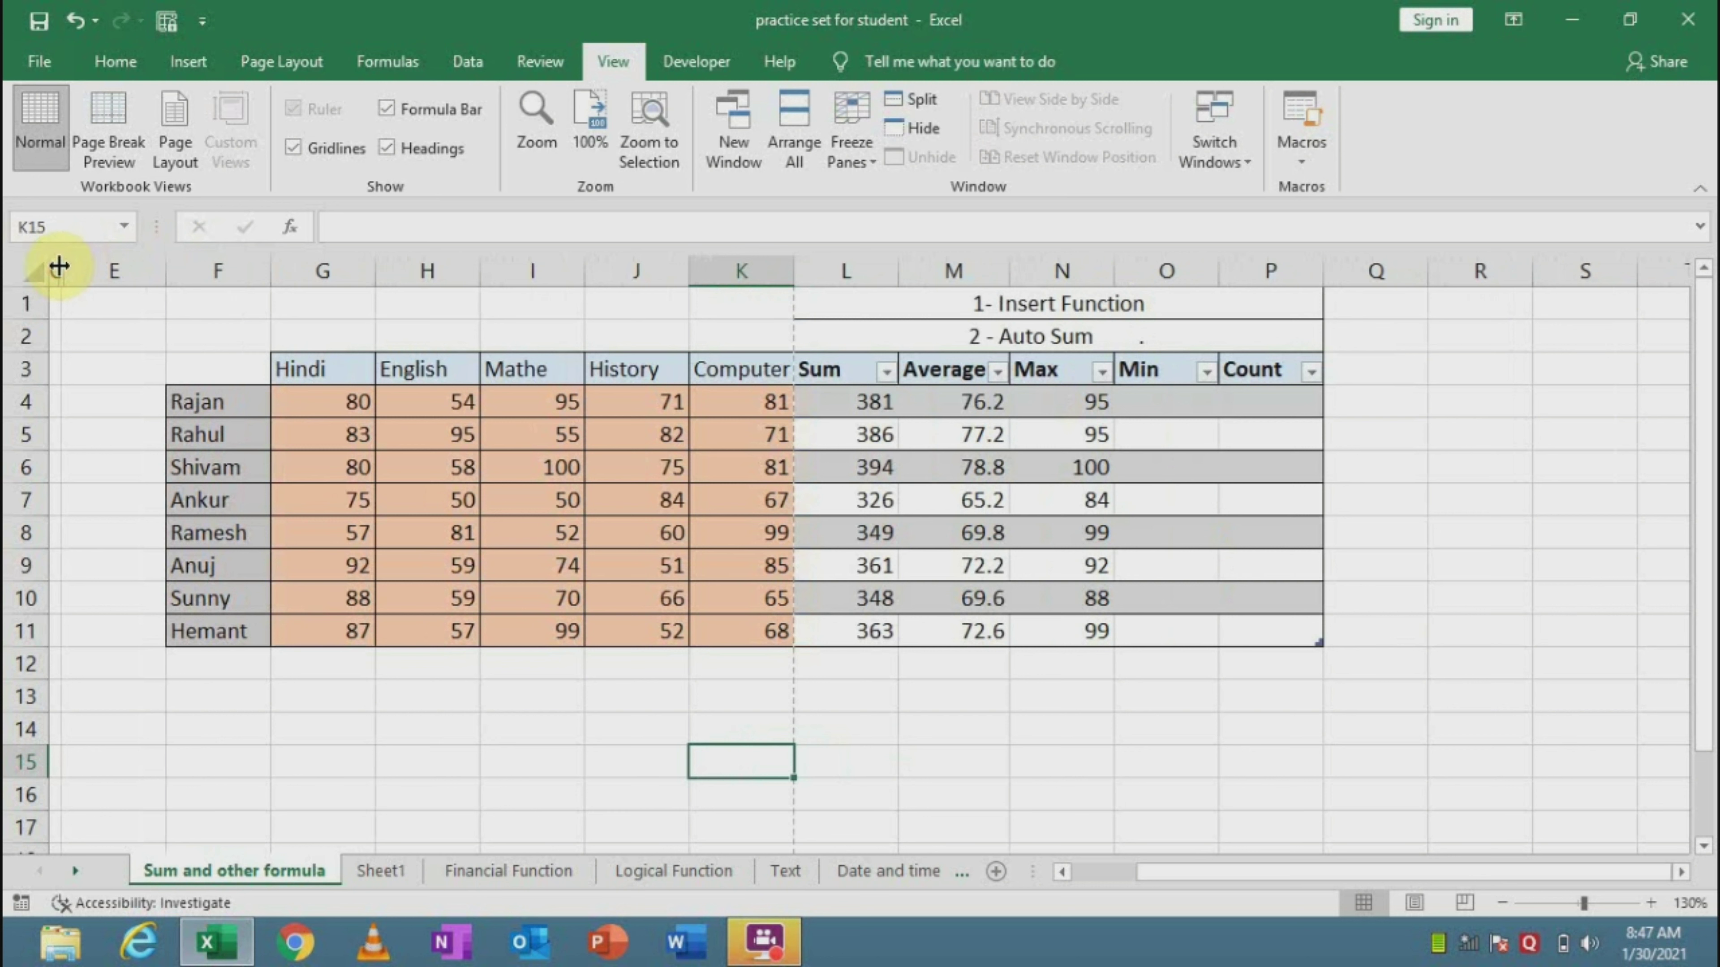
{"action": "left_click", "coordinate": [725, 667]}
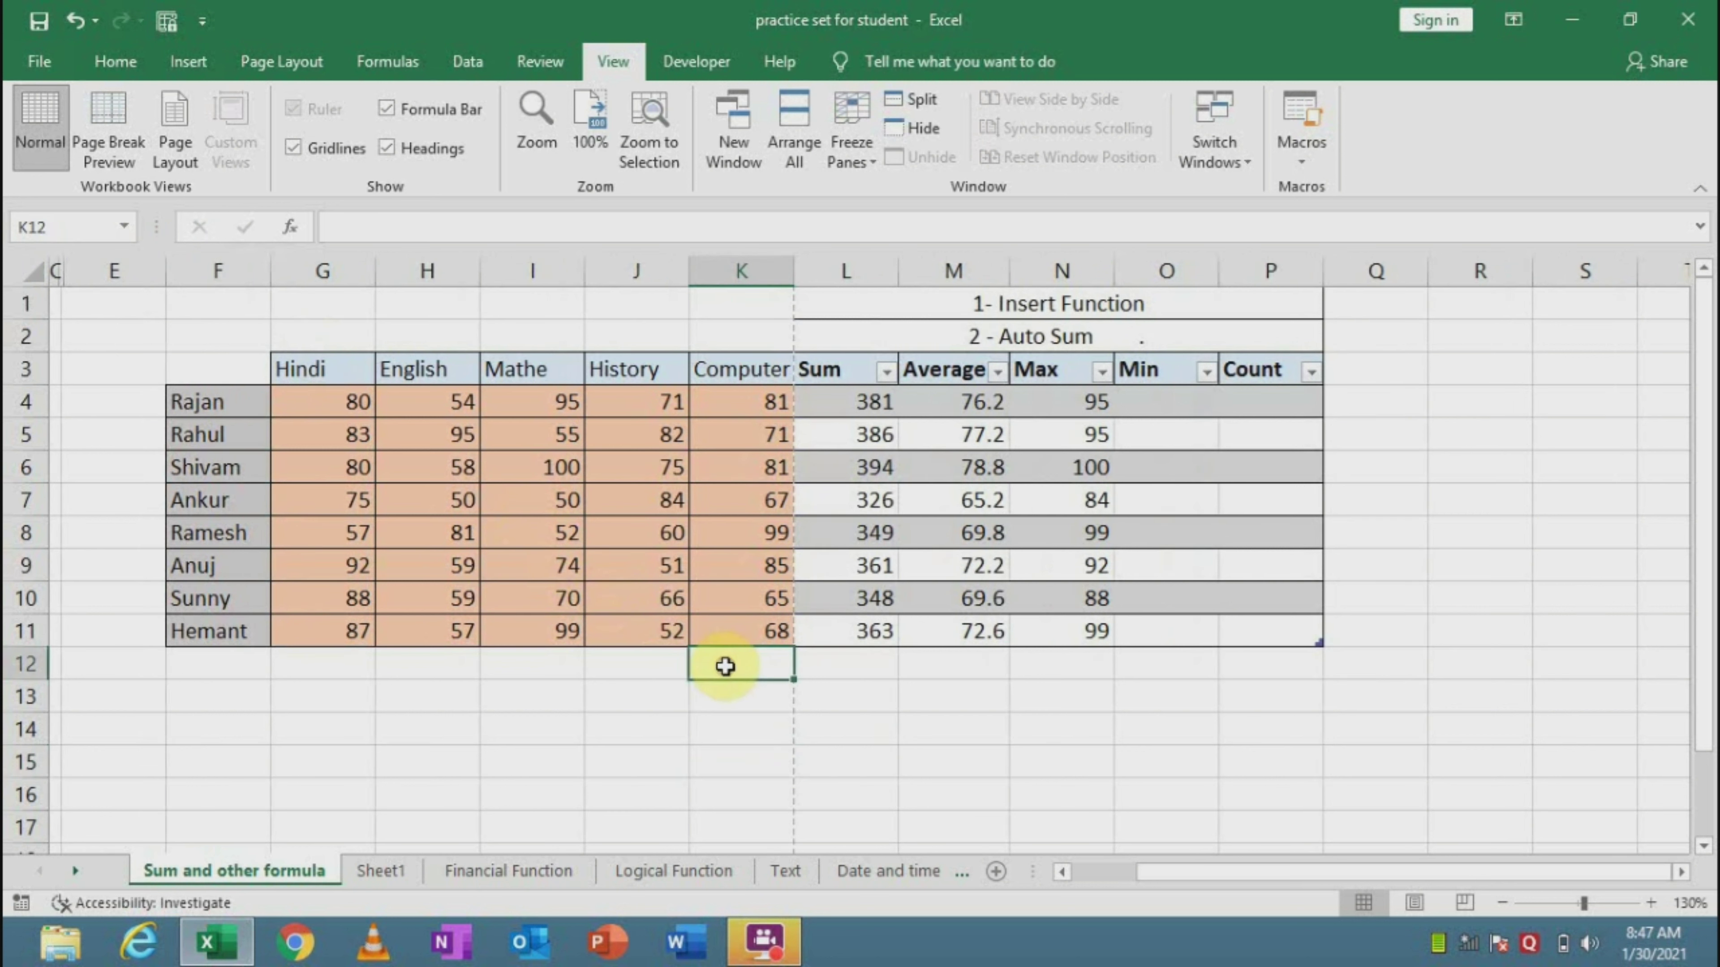
{"action": "left_click_drag", "start_coordinate": [211, 360], "coordinate": [734, 638]}
{"action": "left_click", "coordinate": [798, 724]}
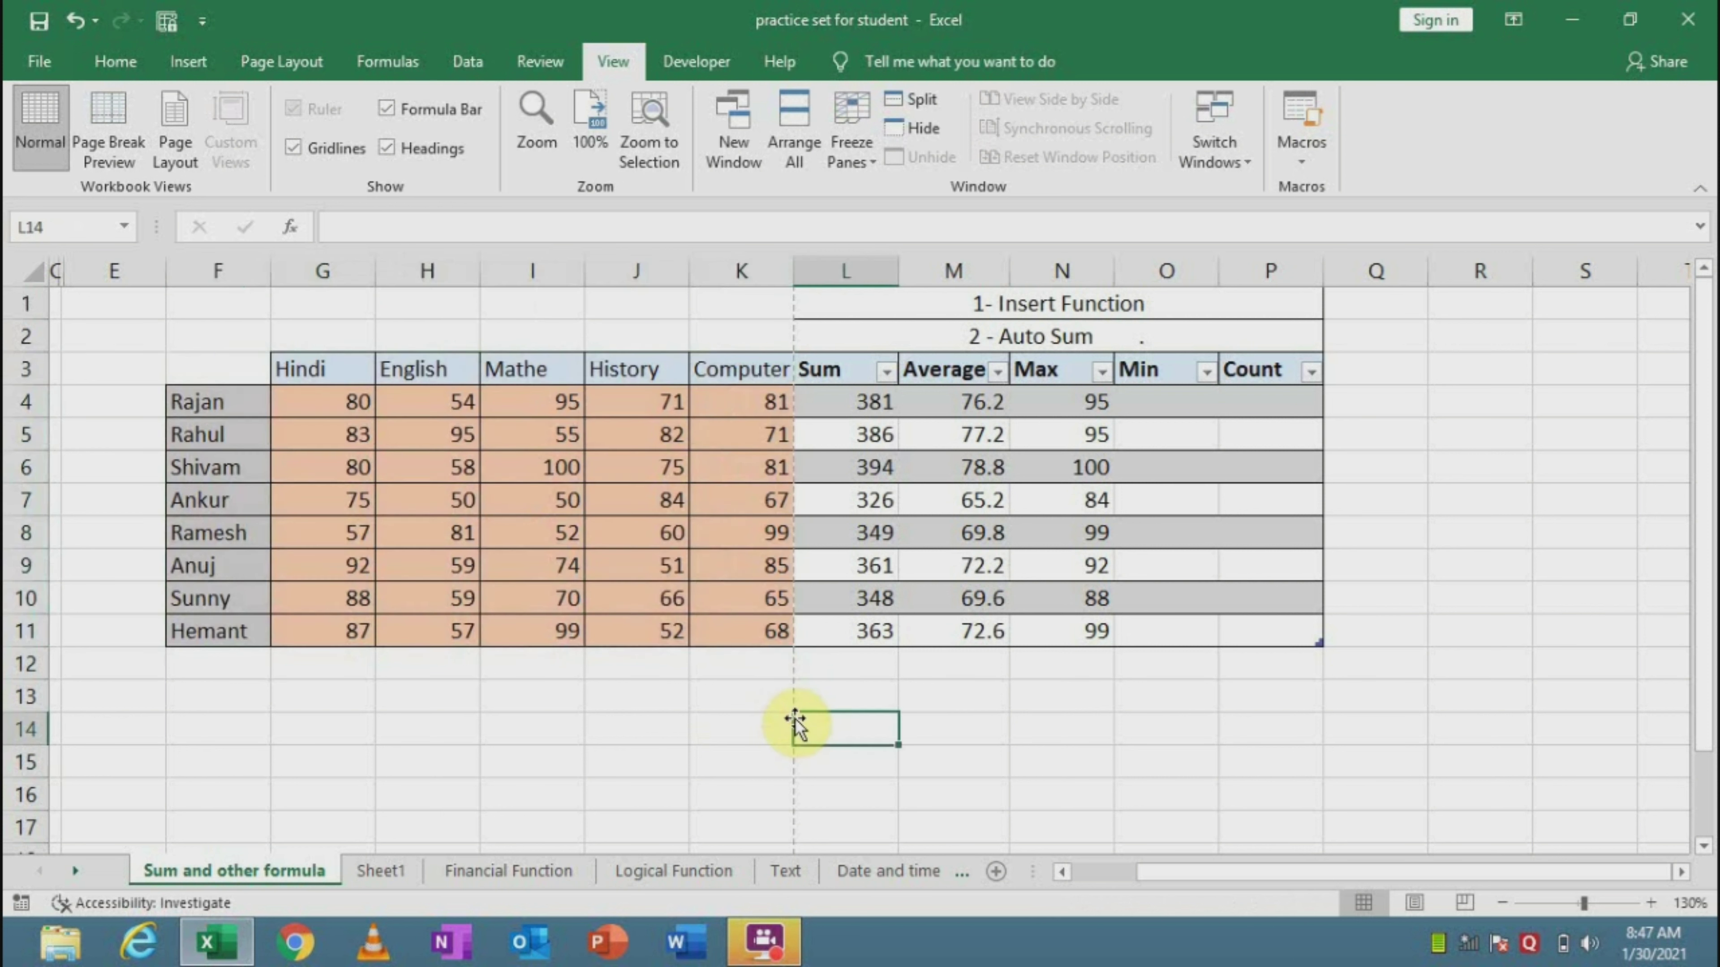
{"action": "left_click", "coordinate": [663, 691]}
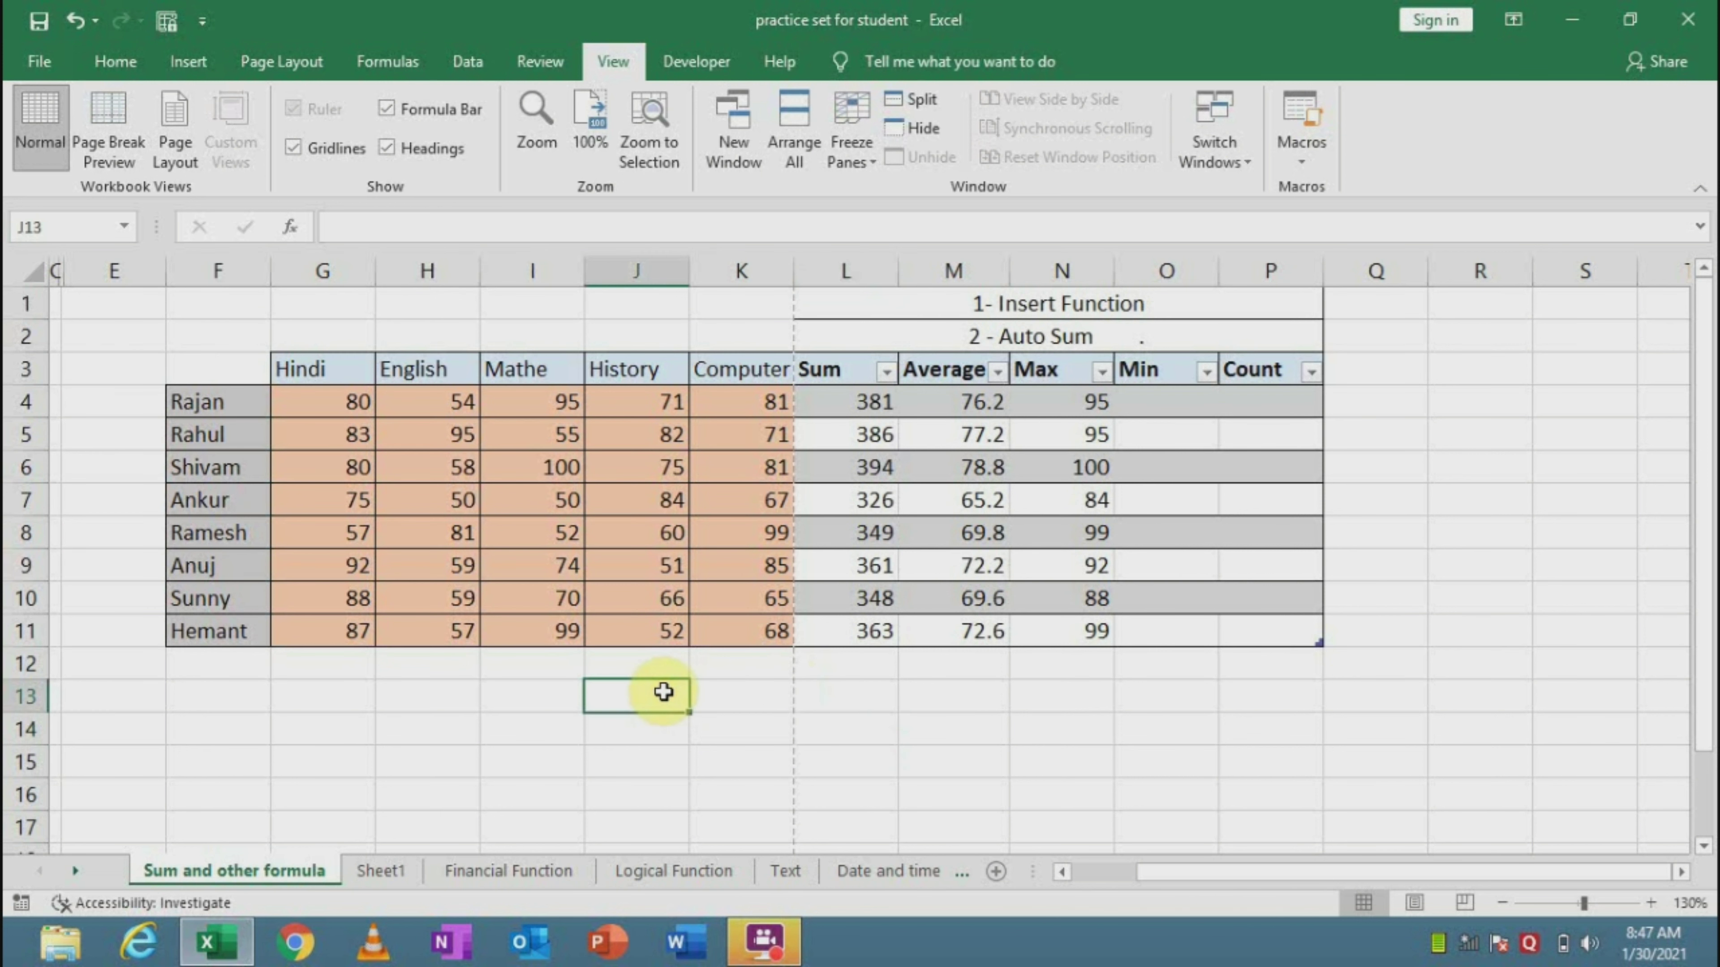
{"action": "left_click", "coordinate": [1057, 688]}
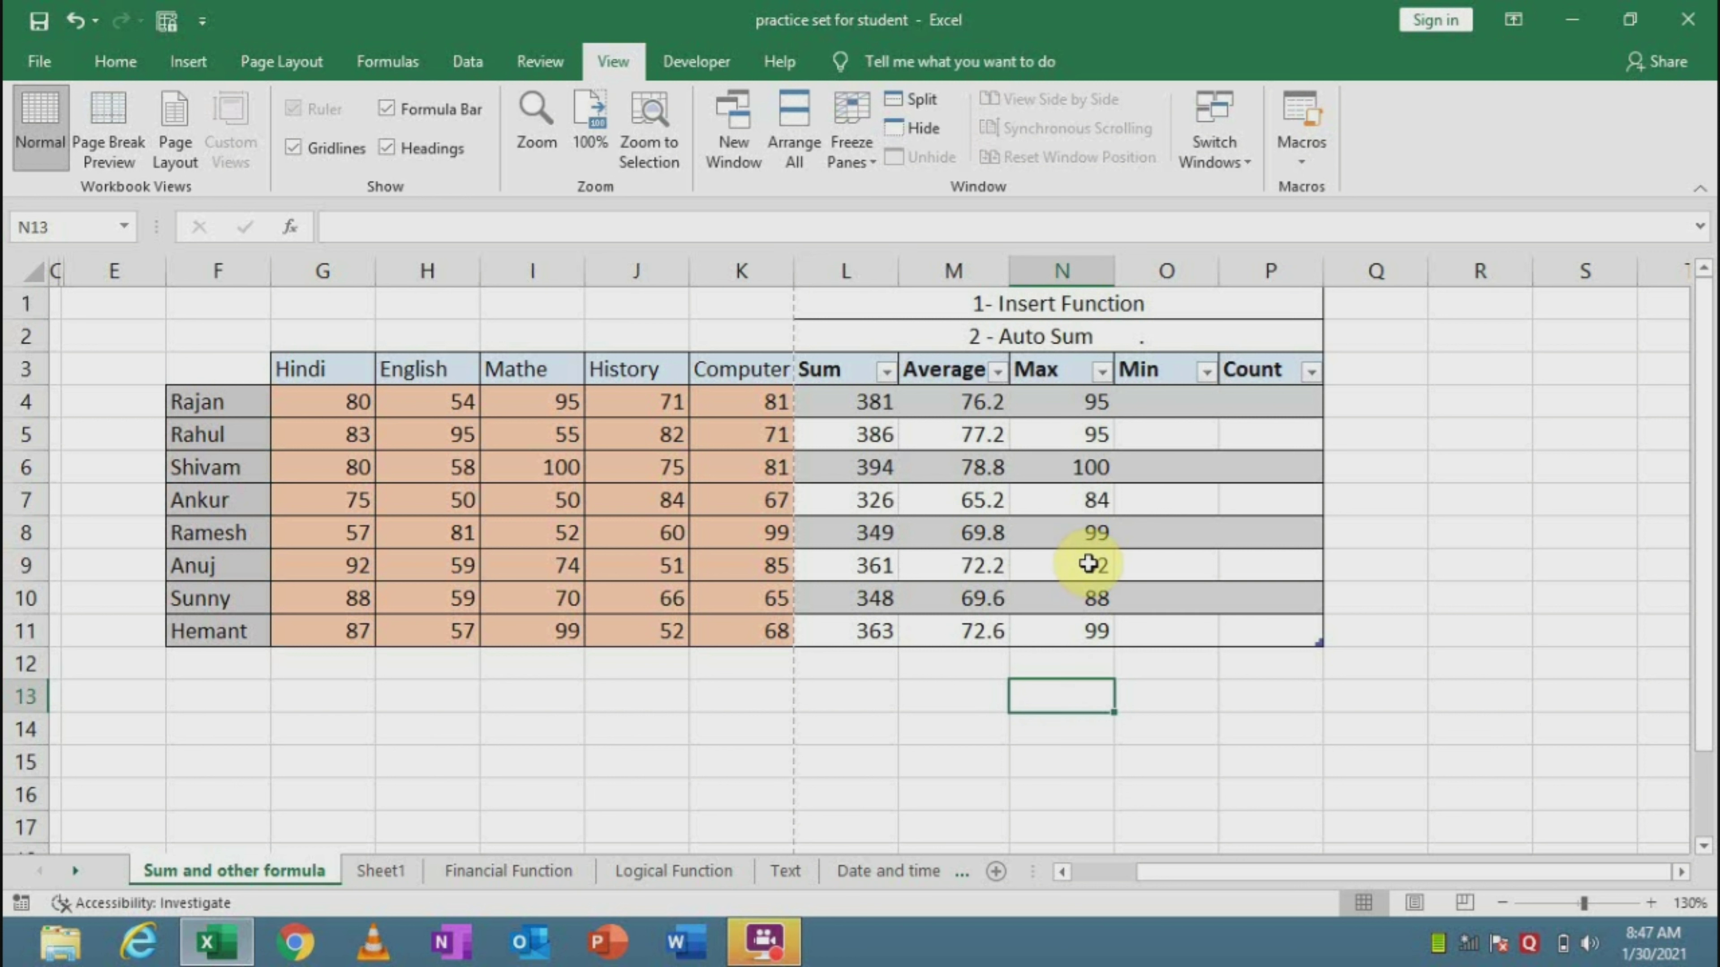
{"action": "left_click", "coordinate": [804, 728]}
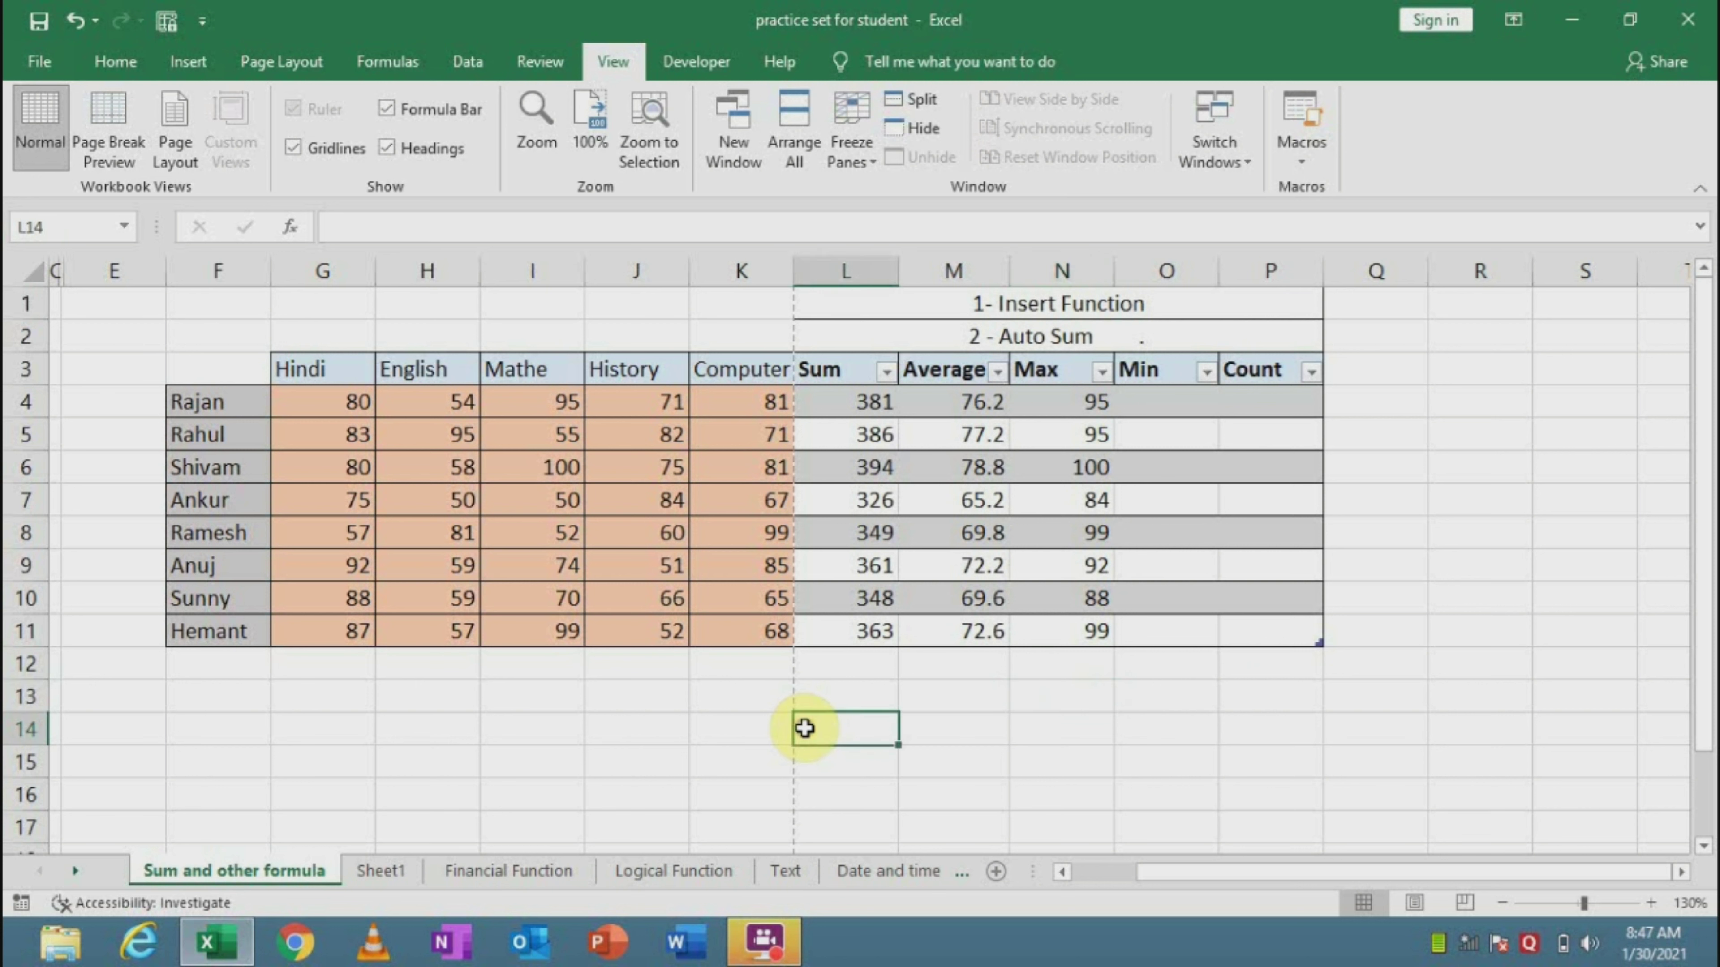
{"action": "left_click", "coordinate": [722, 725]}
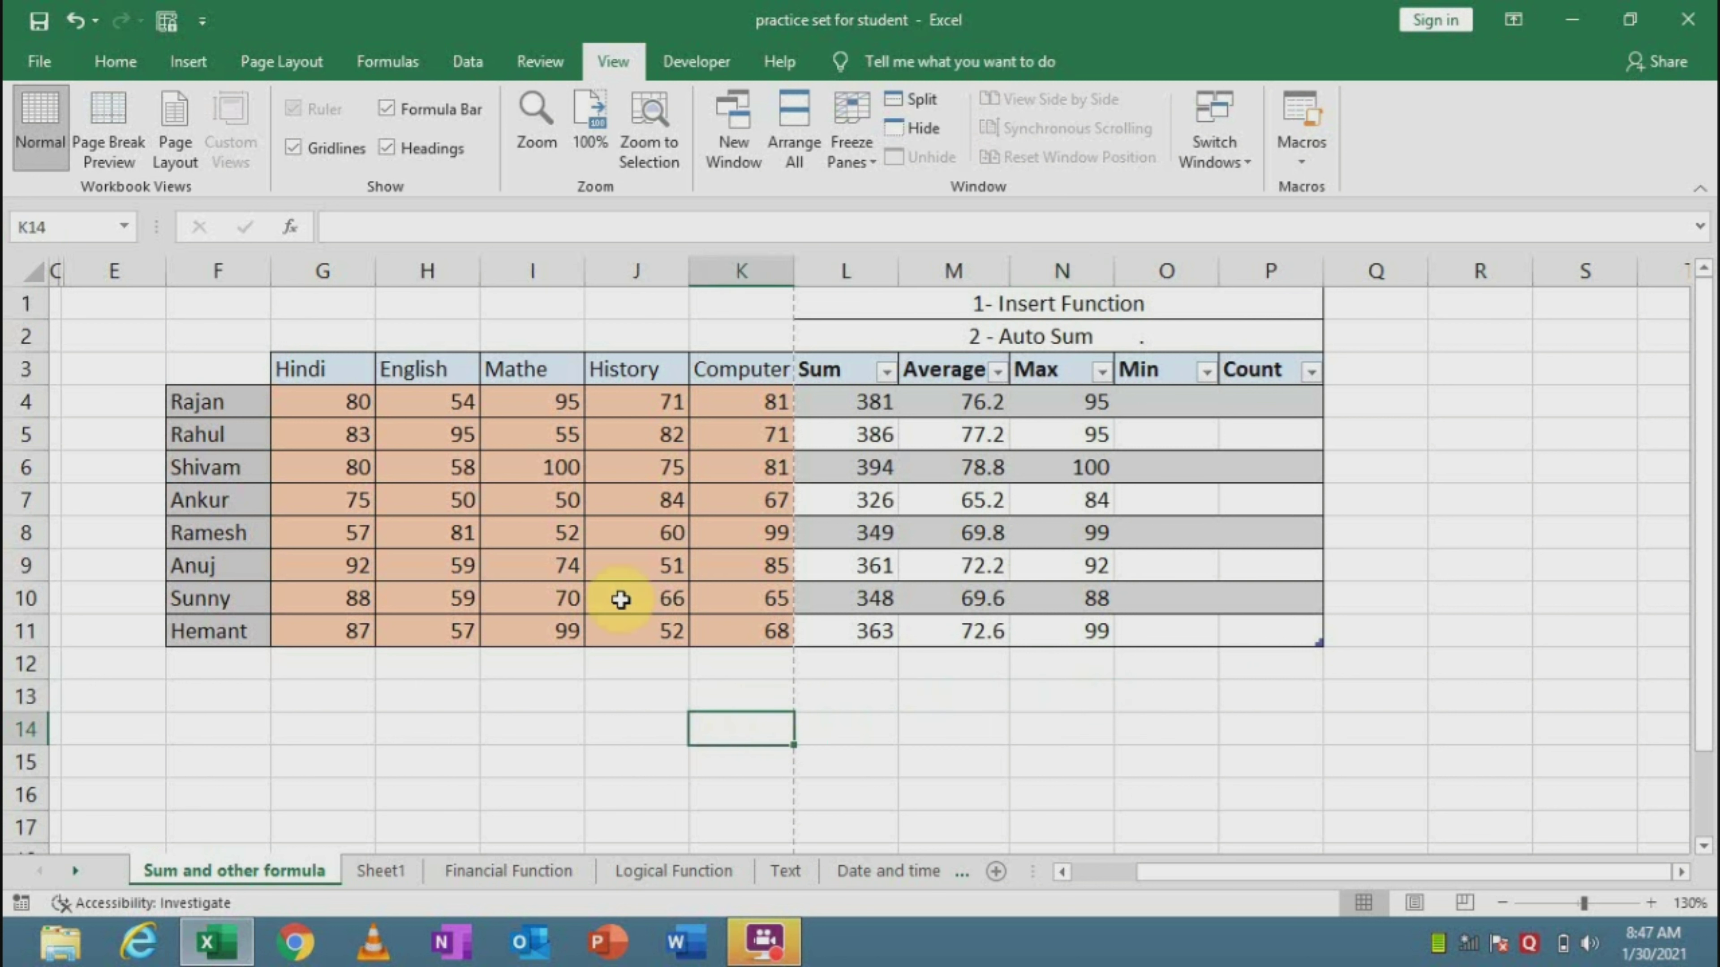
{"action": "left_click", "coordinate": [1040, 598]}
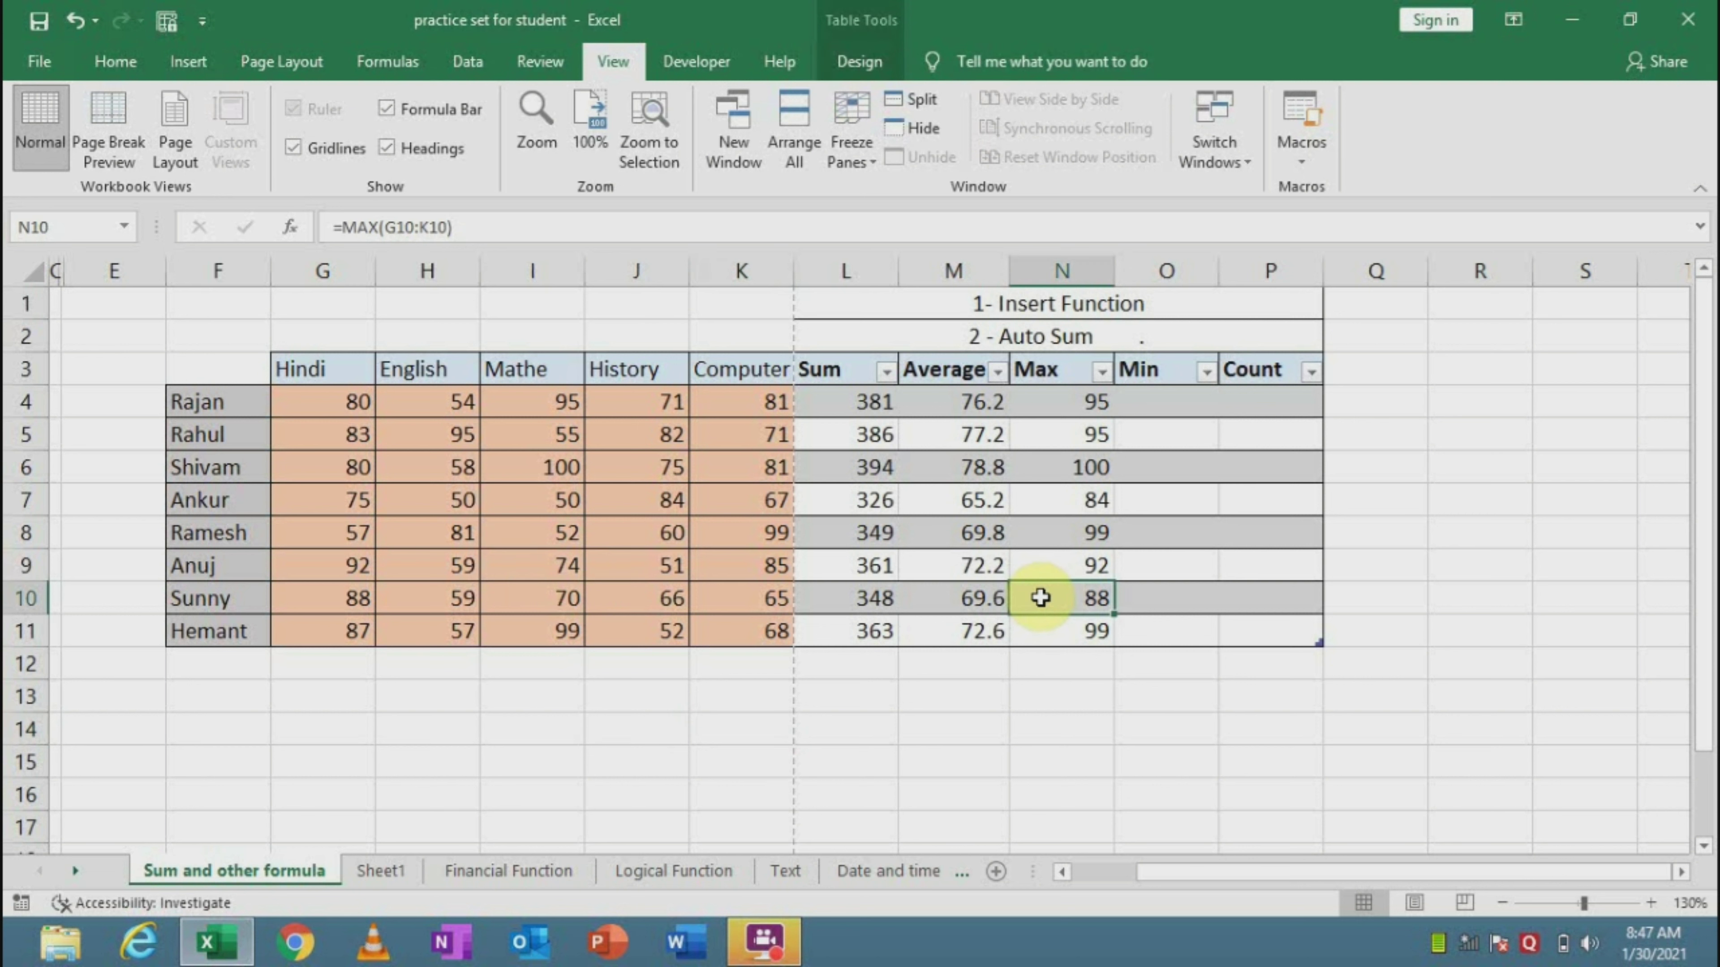
{"action": "left_click", "coordinate": [655, 491]}
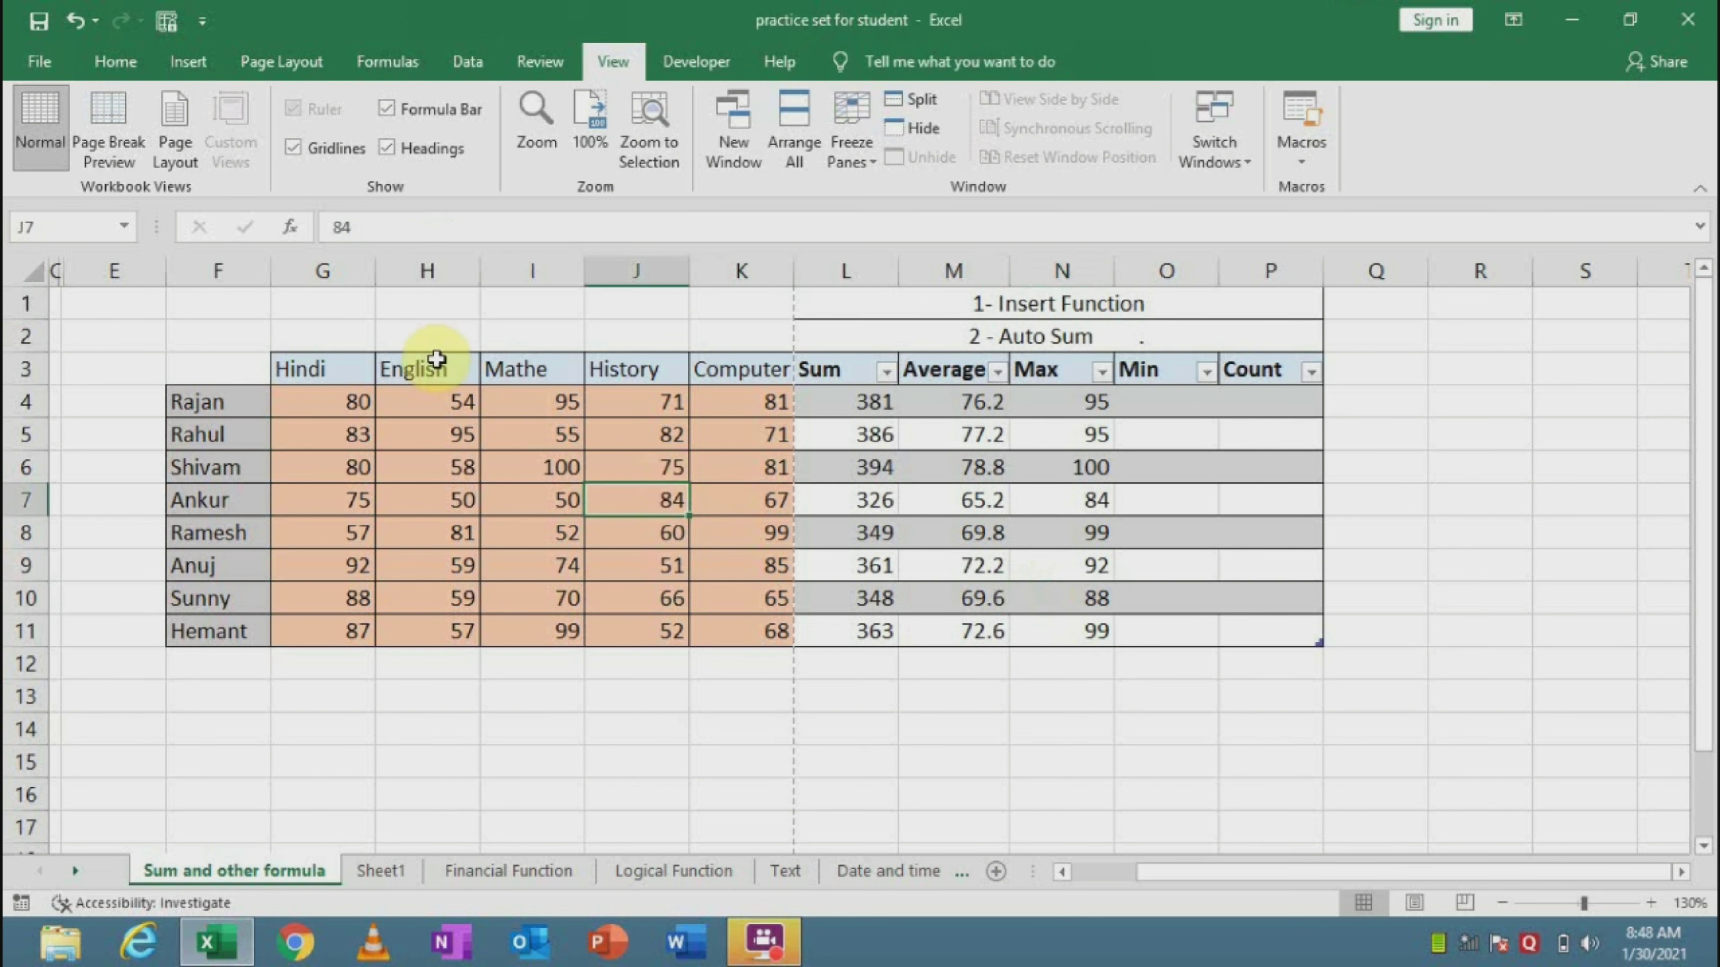
{"action": "left_click", "coordinate": [307, 339]}
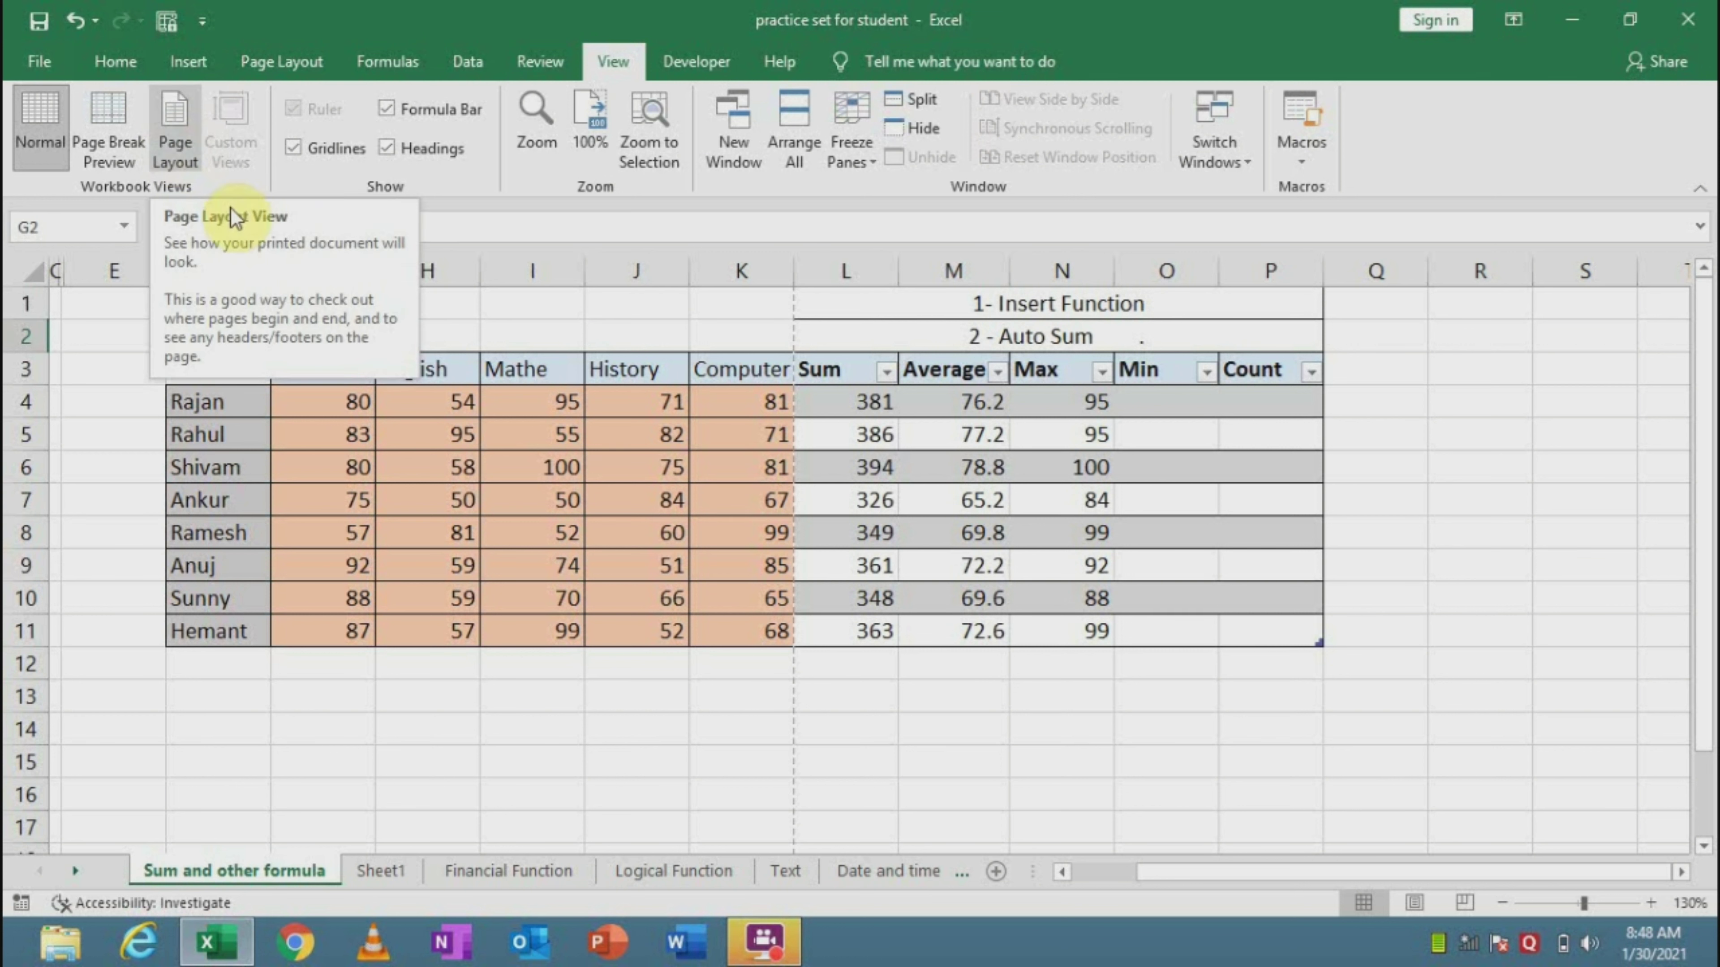
{"action": "left_click", "coordinate": [454, 491]}
{"action": "left_click", "coordinate": [342, 429]}
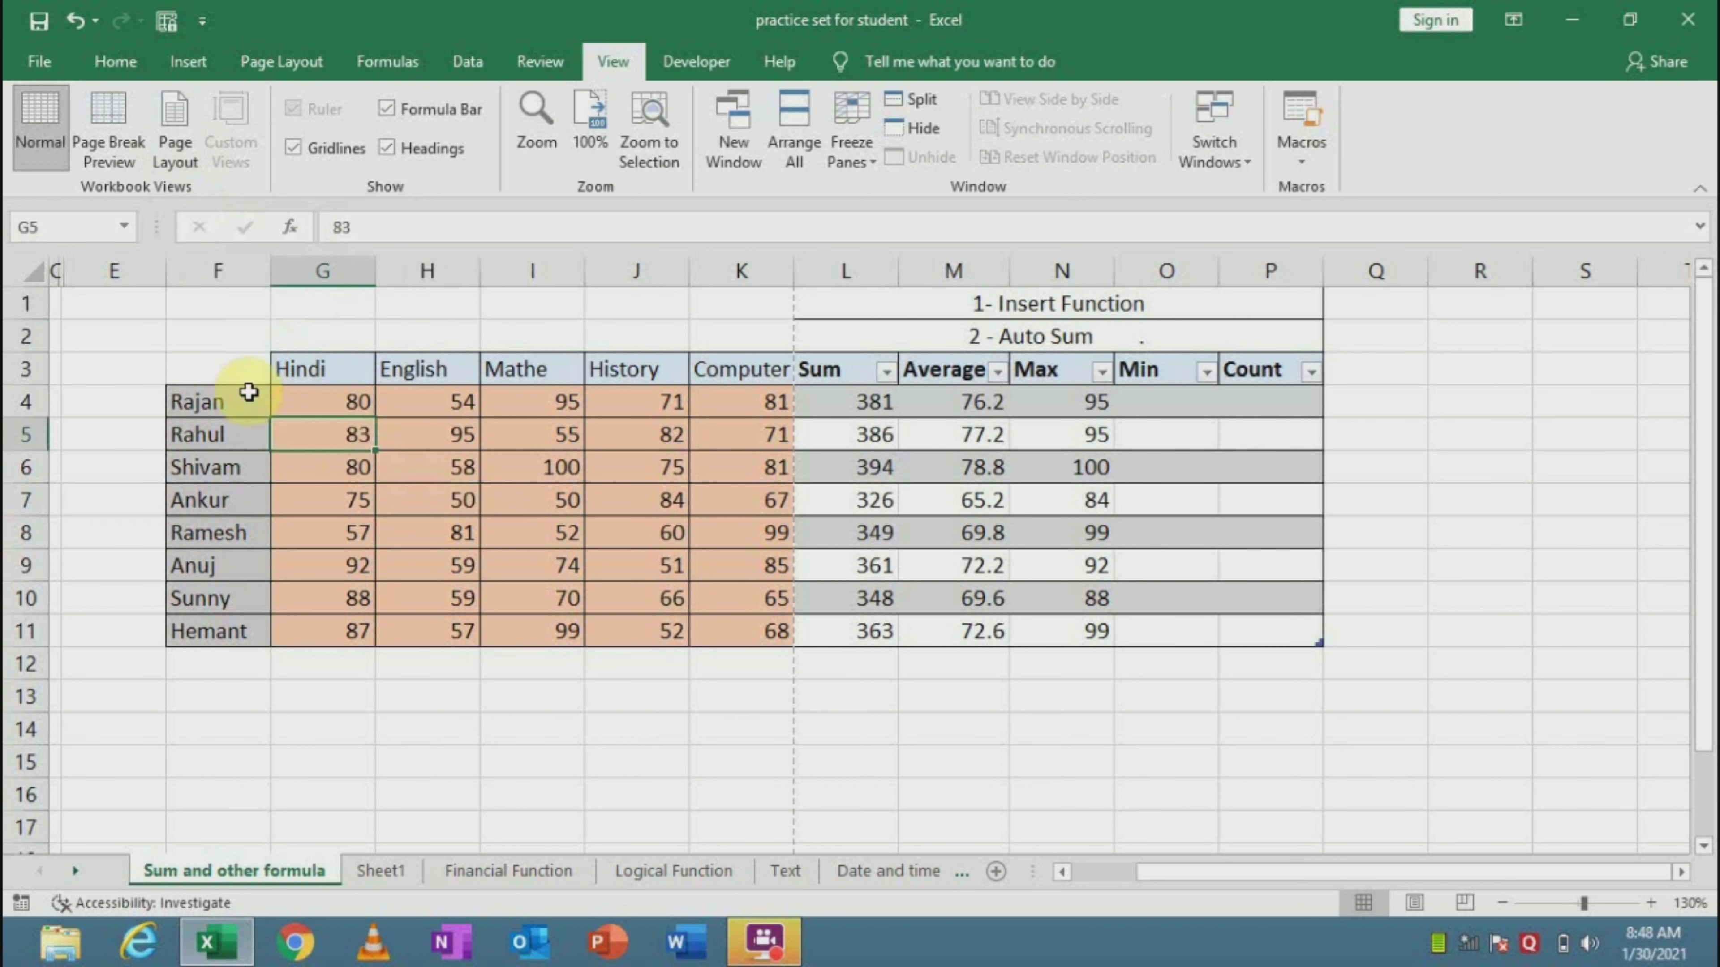
Switch the marks sheet to Page Layout view and enter "Marksheet" in the centre section of the header
{"action": "left_click", "coordinate": [219, 360]}
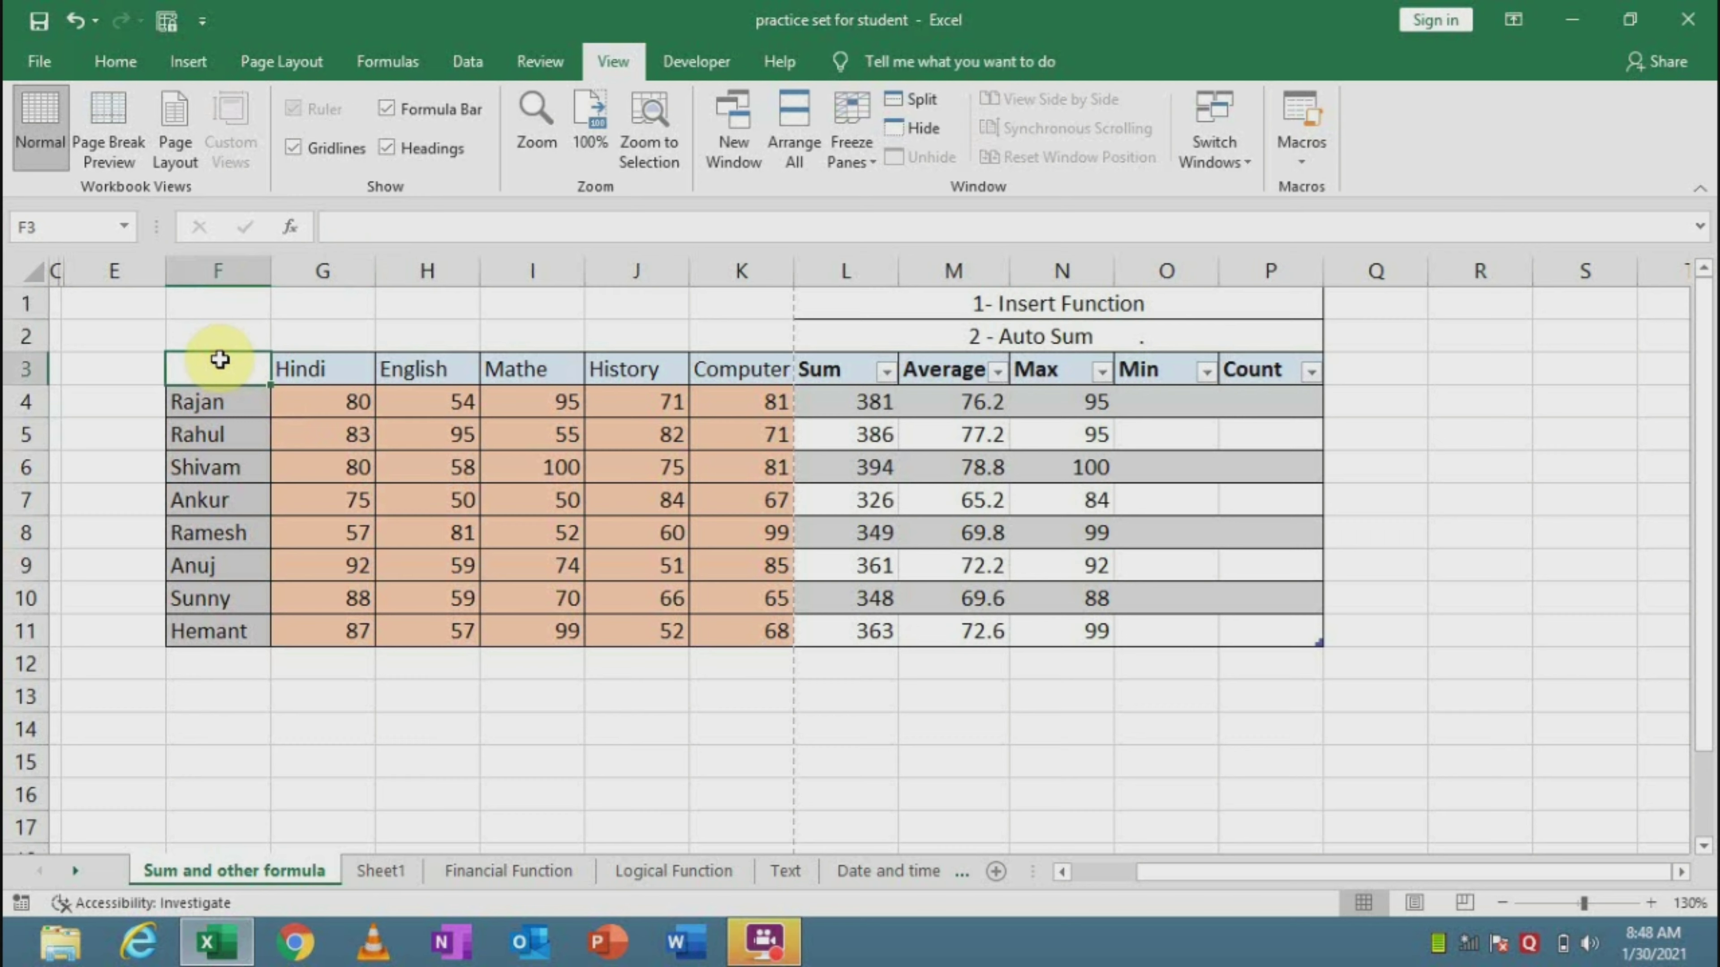
{"action": "left_click", "coordinate": [174, 121]}
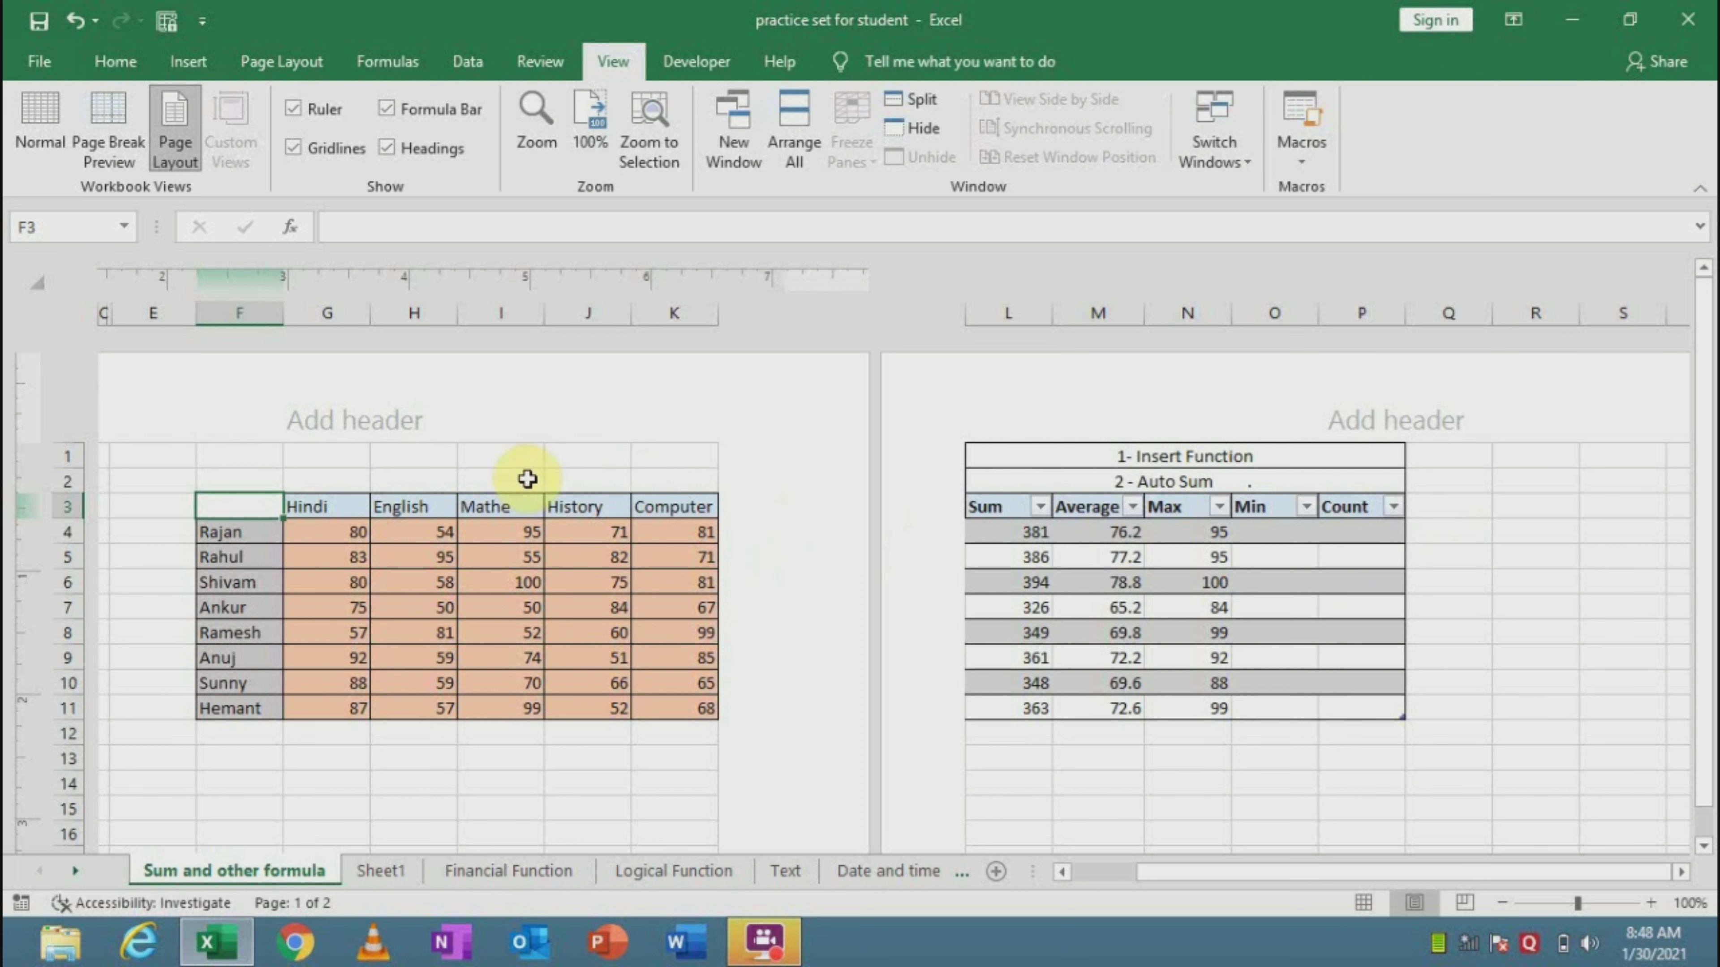
{"action": "left_click", "coordinate": [391, 422]}
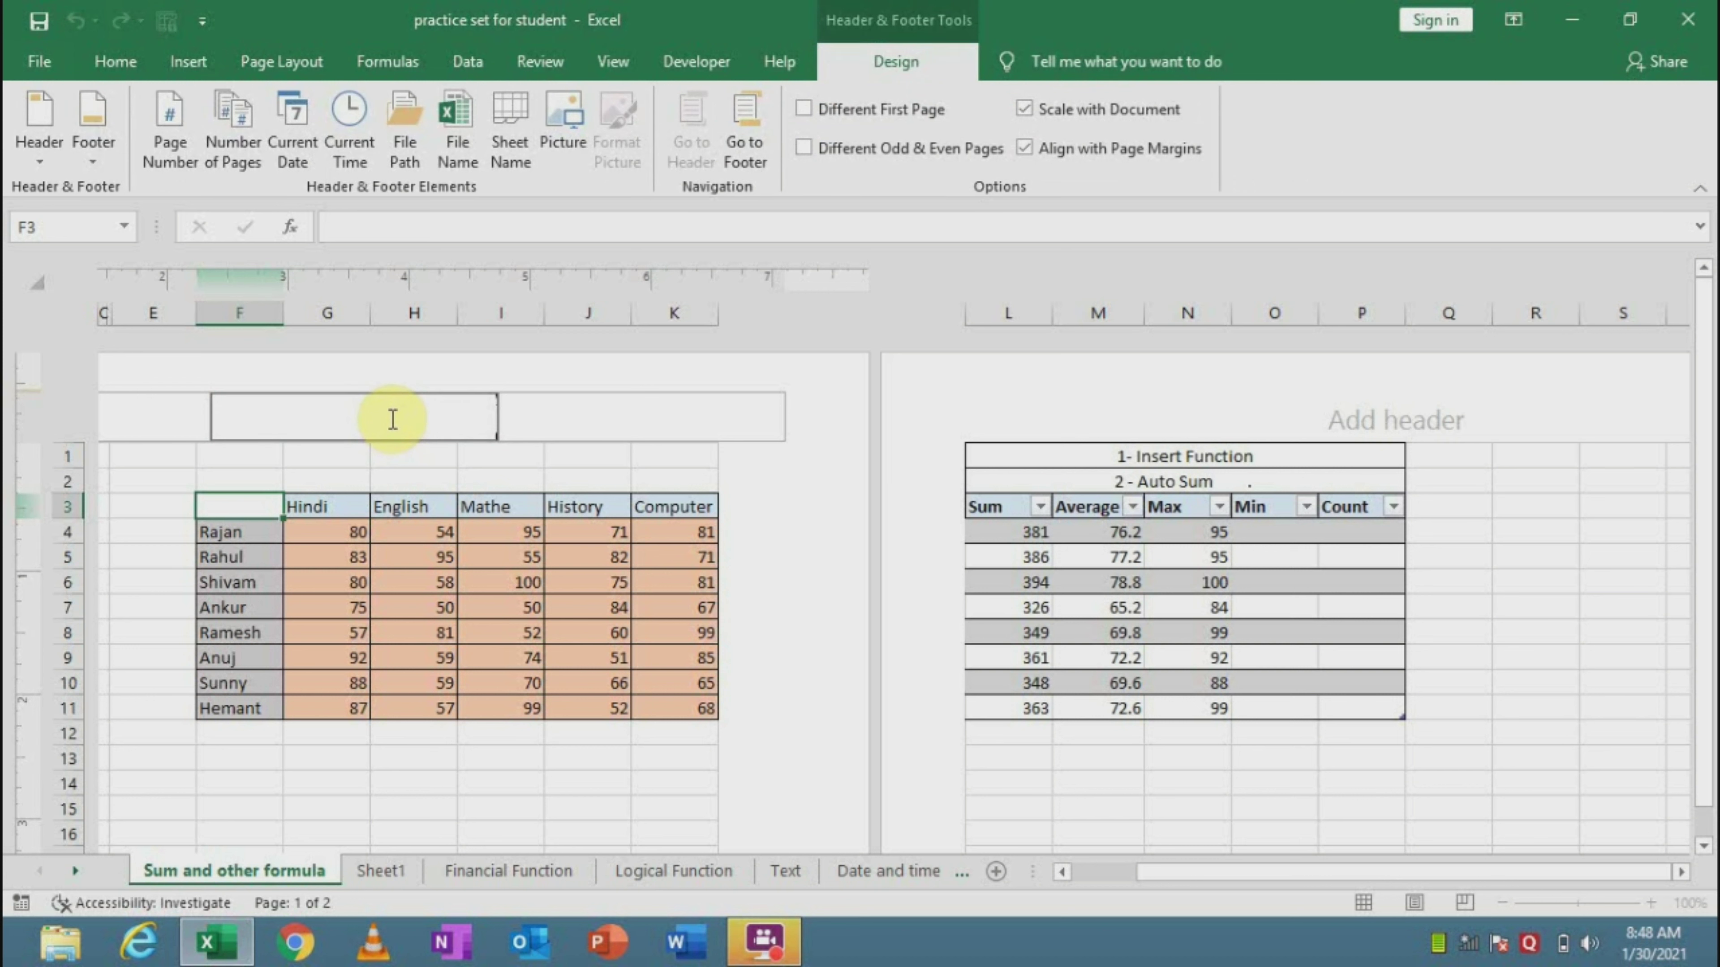
{"action": "type", "text": "Marksheet"}
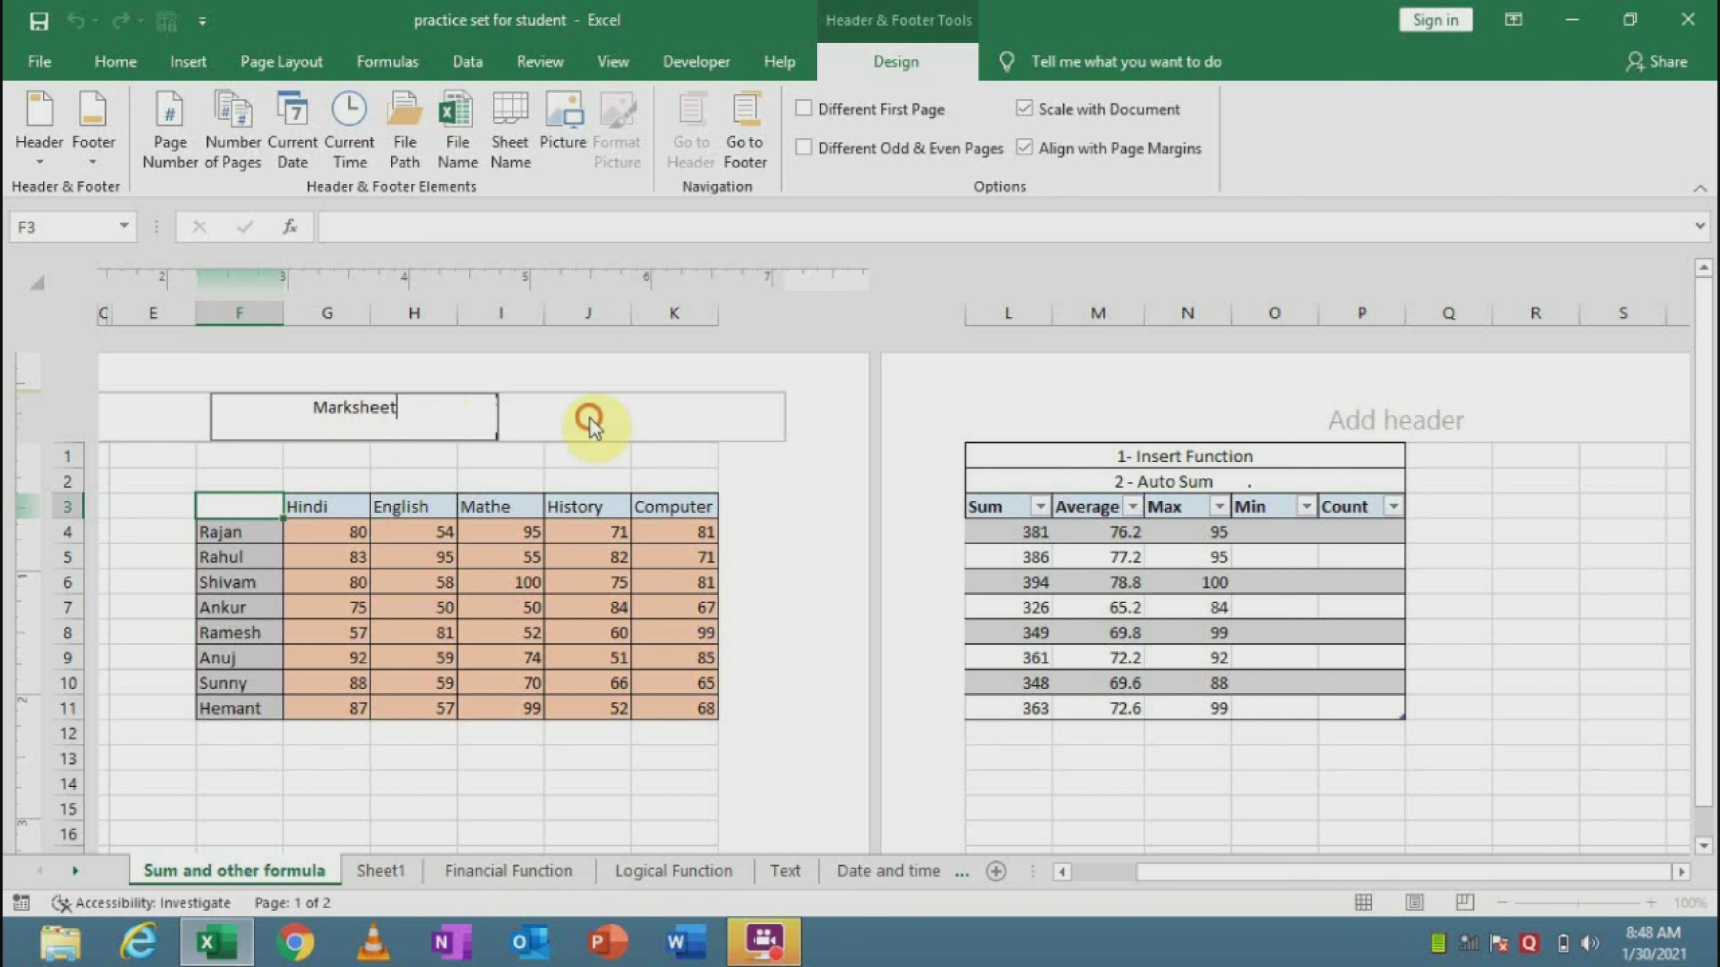
{"action": "left_click", "coordinate": [588, 430]}
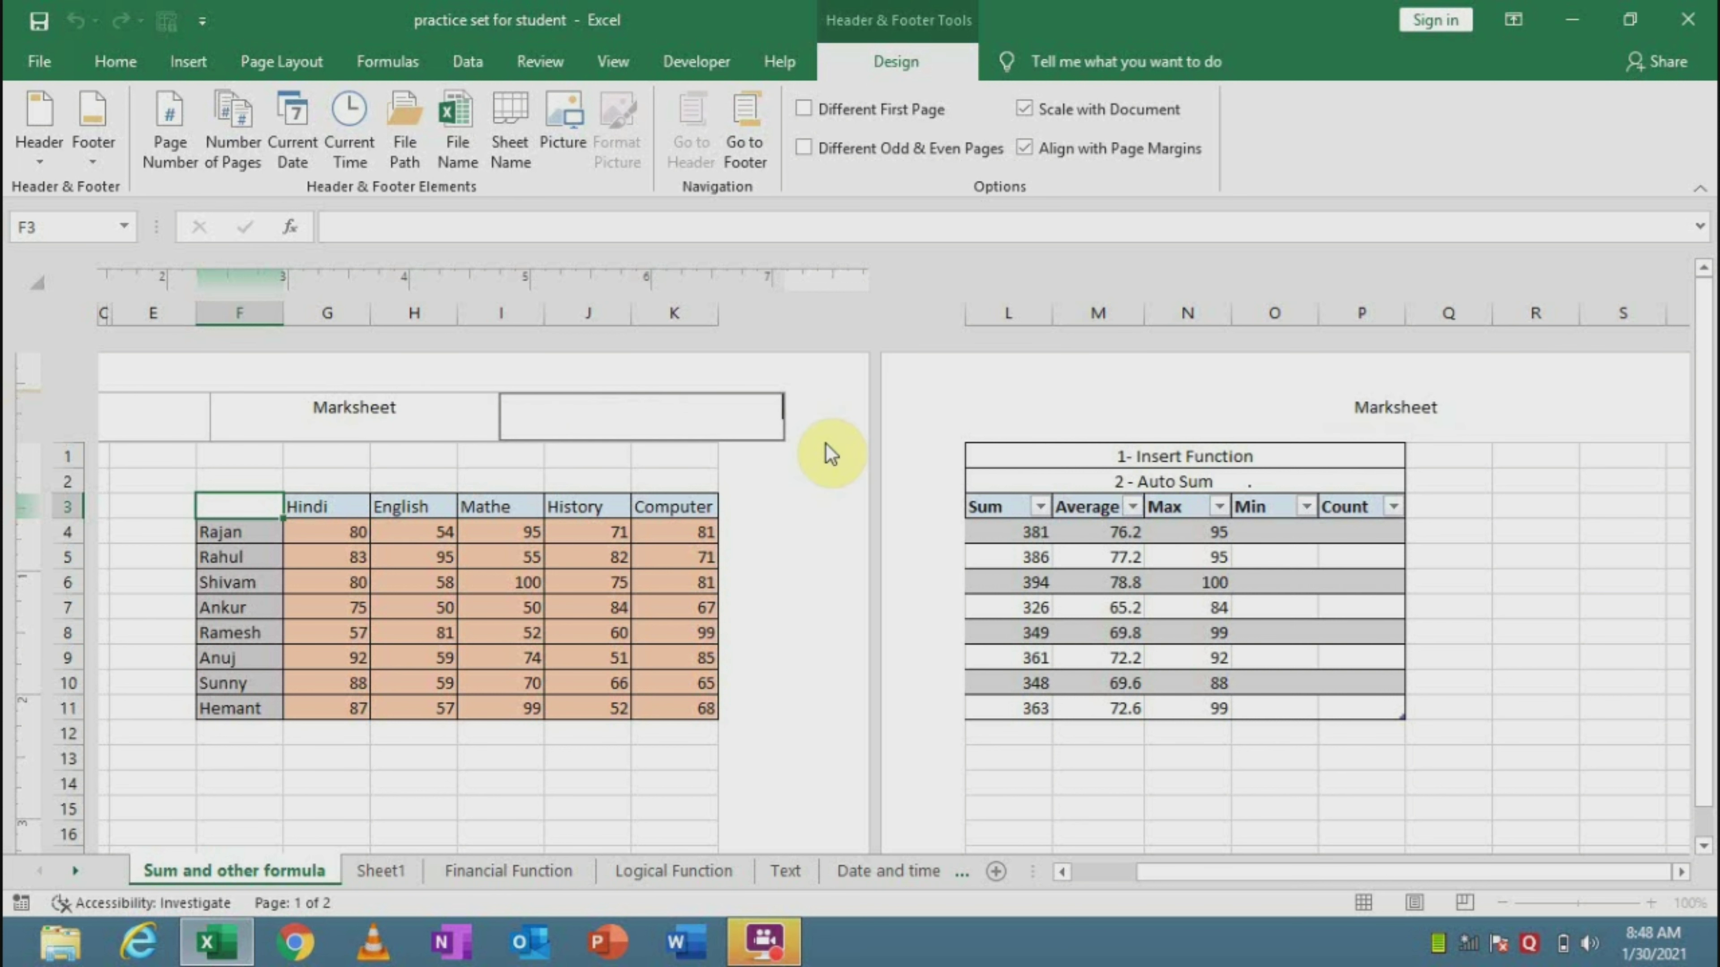
{"action": "left_click", "coordinate": [1306, 412]}
{"action": "left_click", "coordinate": [1496, 519]}
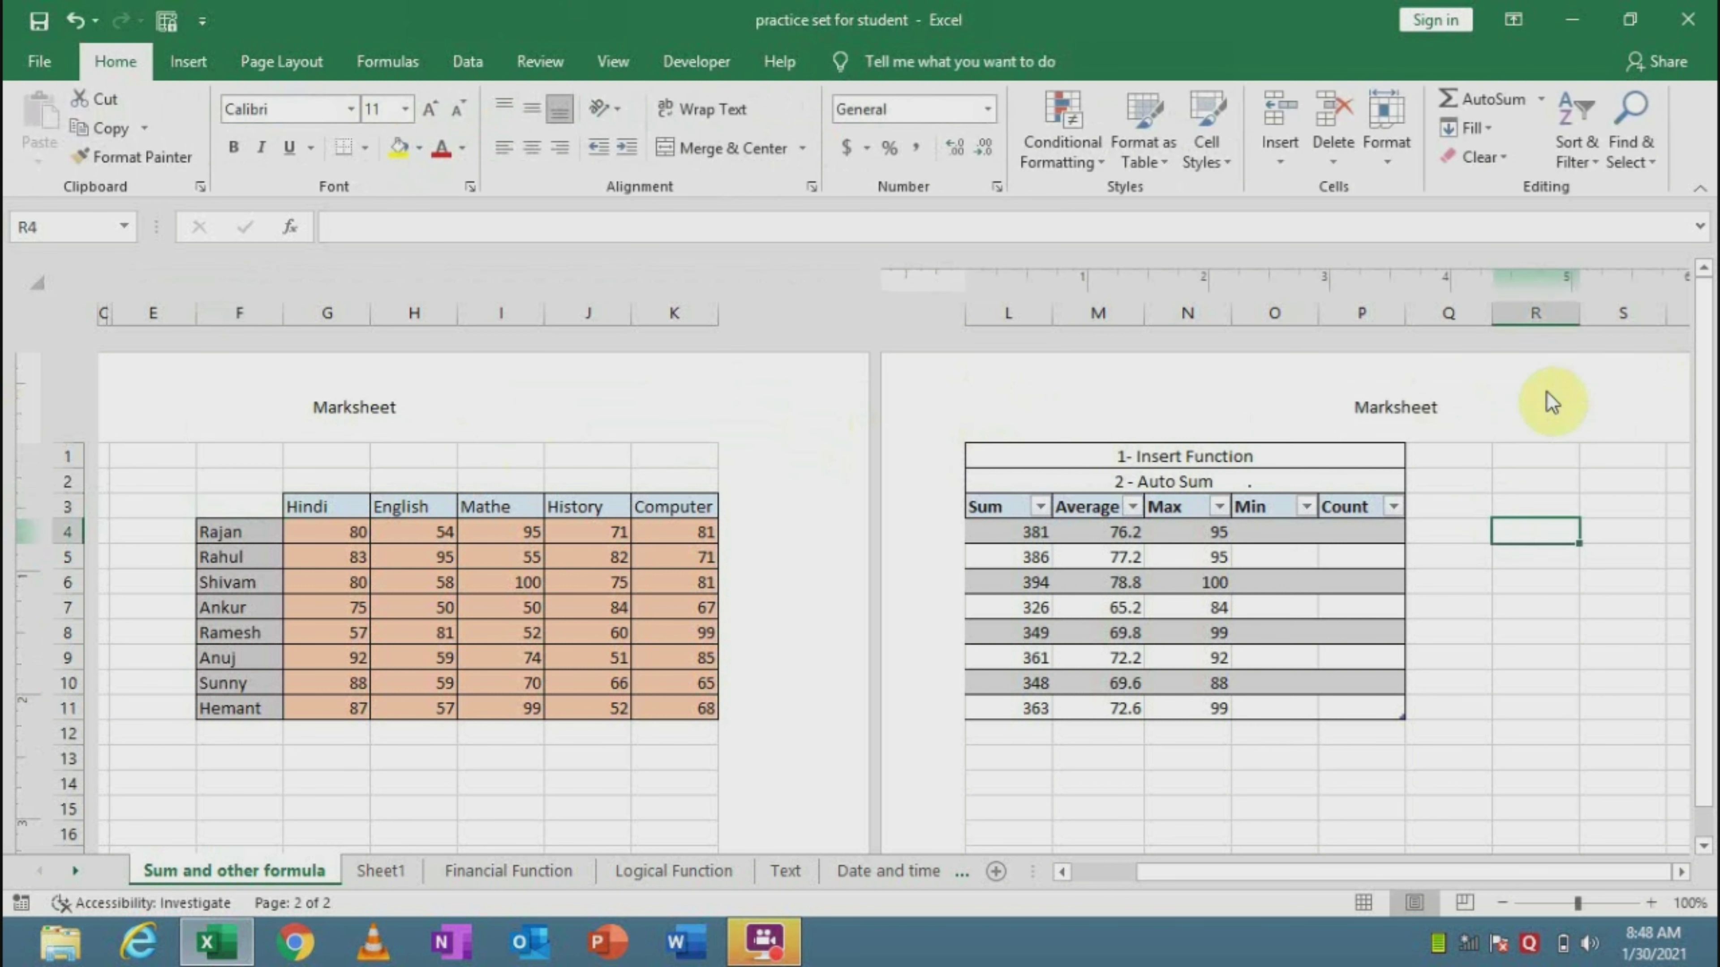
Enter "Cpvn inter college" in the centre section of the page footer below row 47
{"action": "left_click_drag", "start_coordinate": [1708, 503], "coordinate": [1708, 637]}
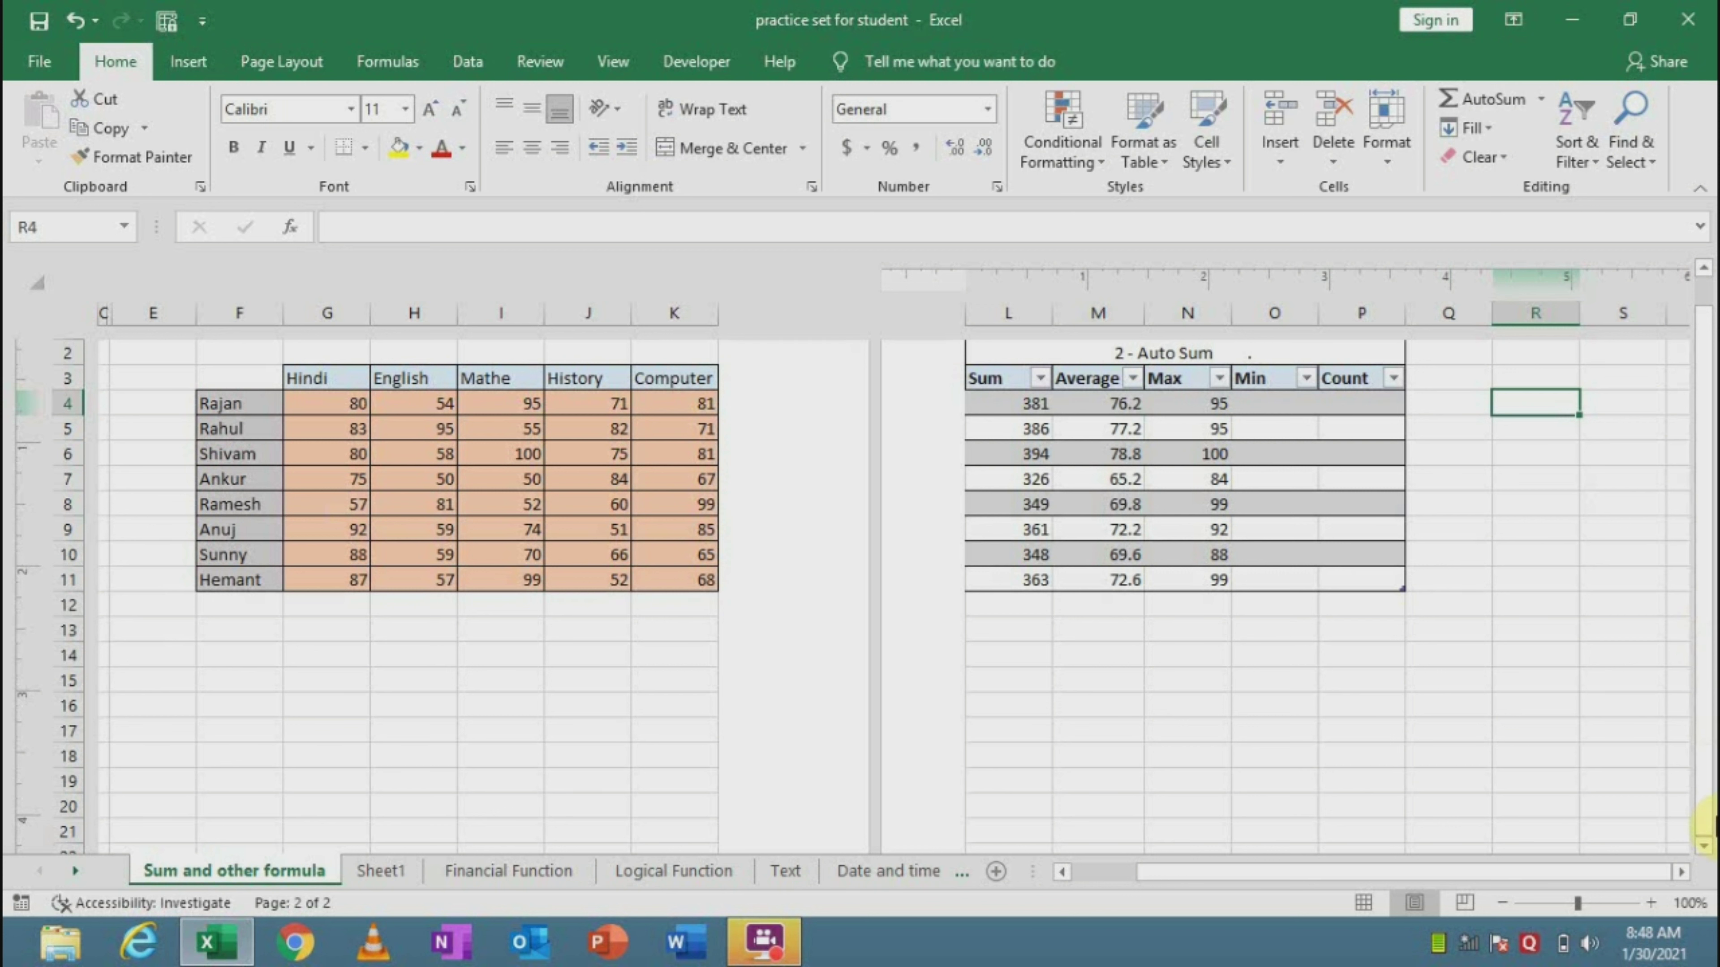
{"action": "left_click", "coordinate": [1708, 851]}
{"action": "left_click", "coordinate": [1708, 851]}
{"action": "left_click", "coordinate": [1708, 851]}
{"action": "left_click", "coordinate": [1707, 851]}
{"action": "left_click", "coordinate": [1708, 851]}
{"action": "left_click", "coordinate": [1708, 851]}
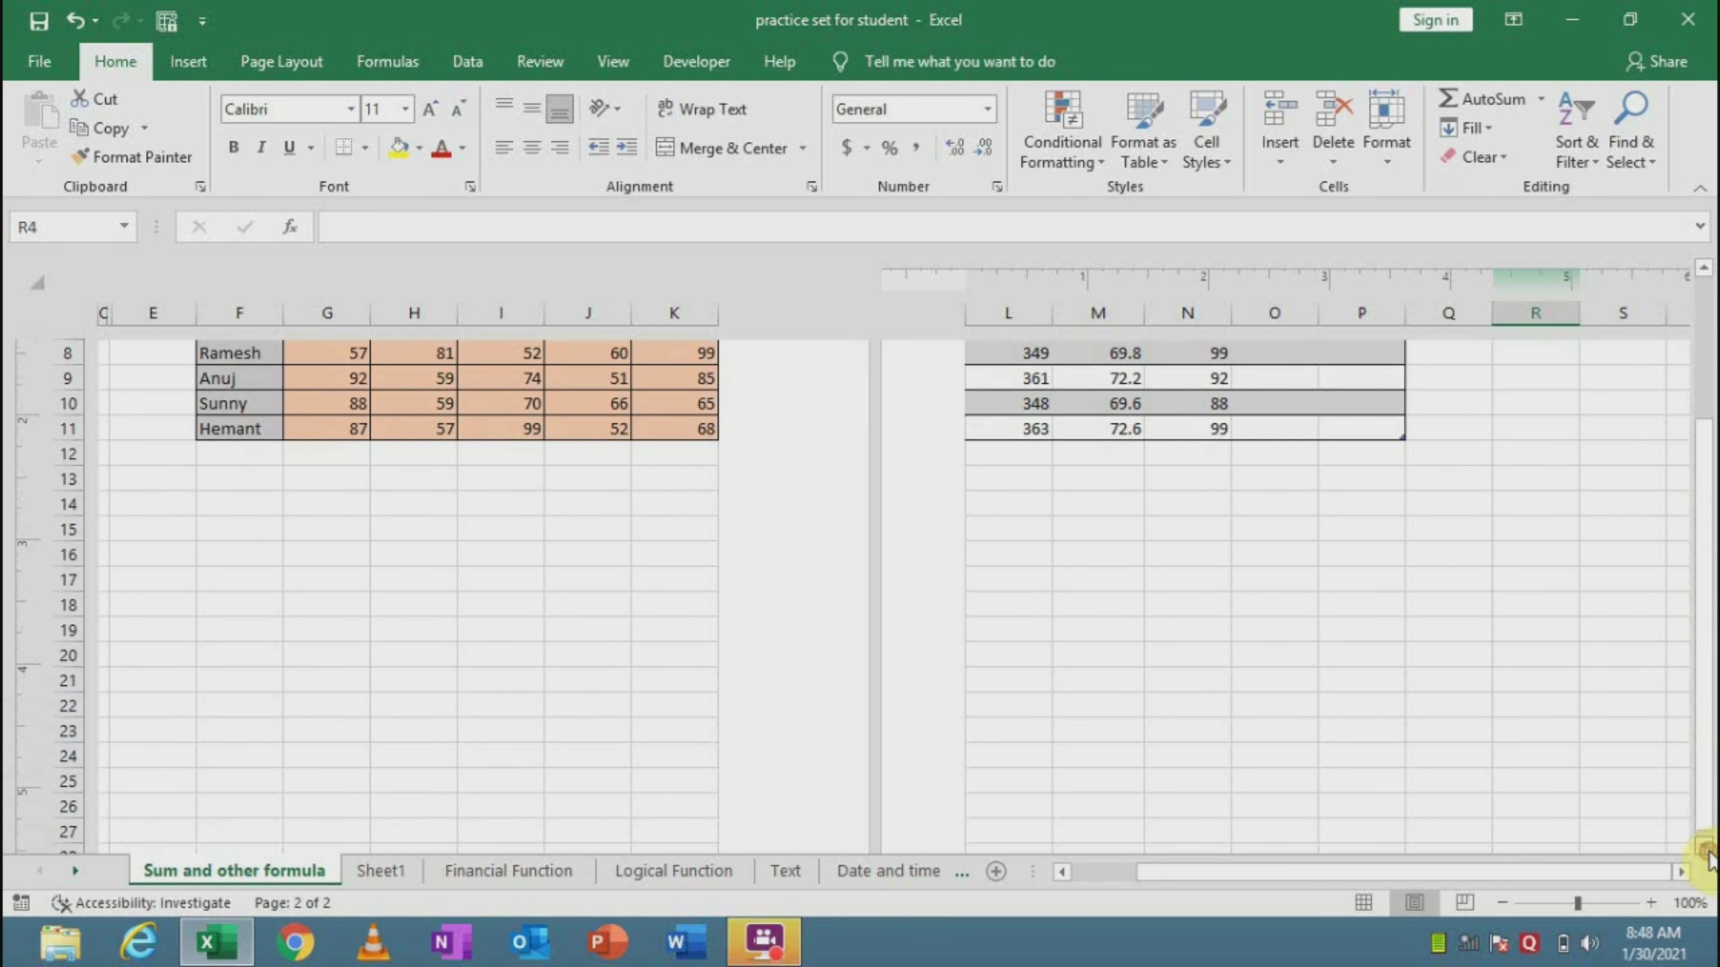
{"action": "left_click_drag", "start_coordinate": [1708, 851], "coordinate": [1708, 851]}
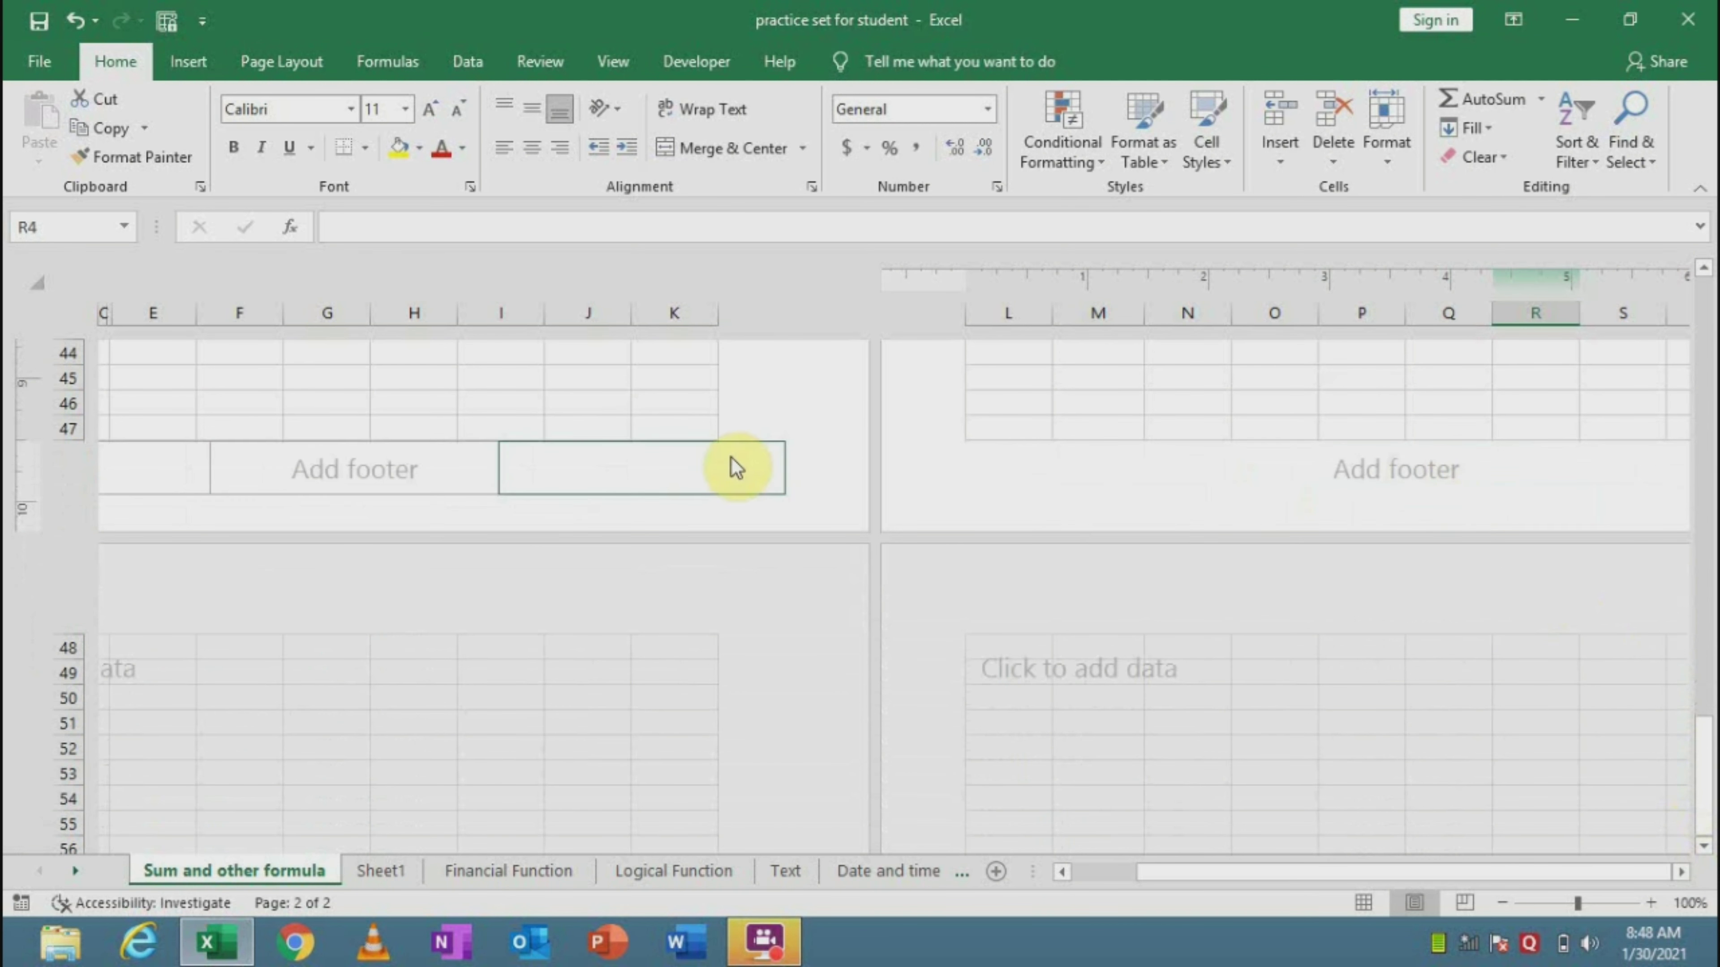
{"action": "left_click", "coordinate": [386, 472]}
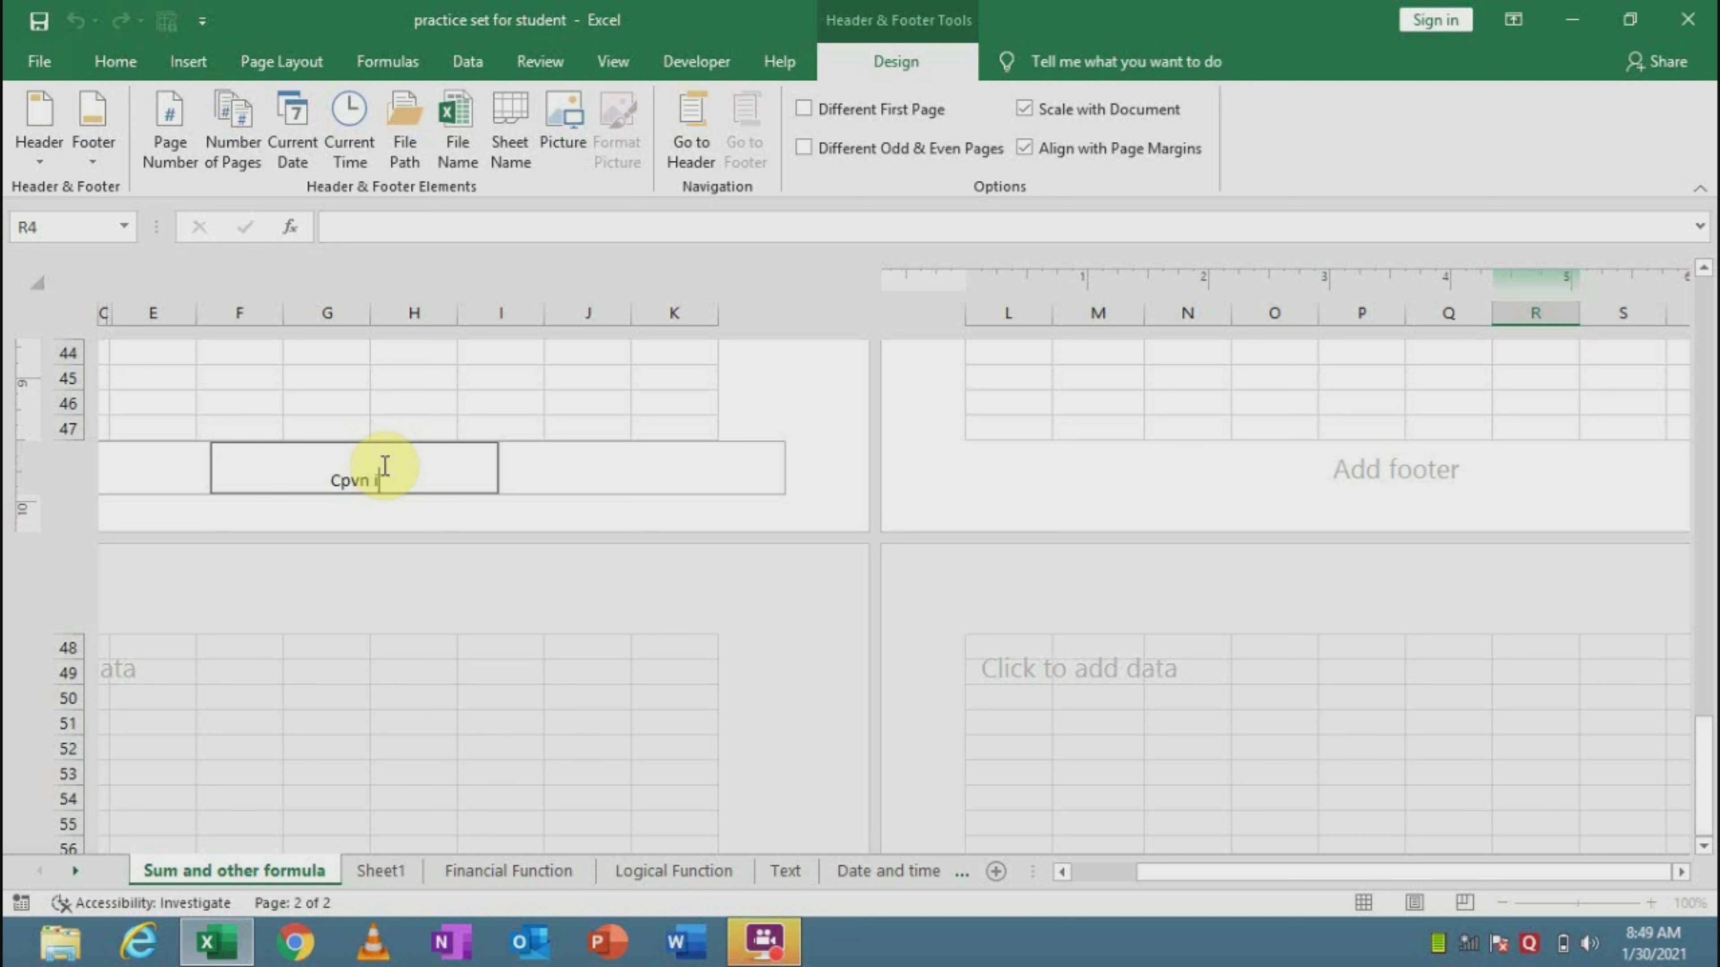
{"action": "type", "text": "nter college"}
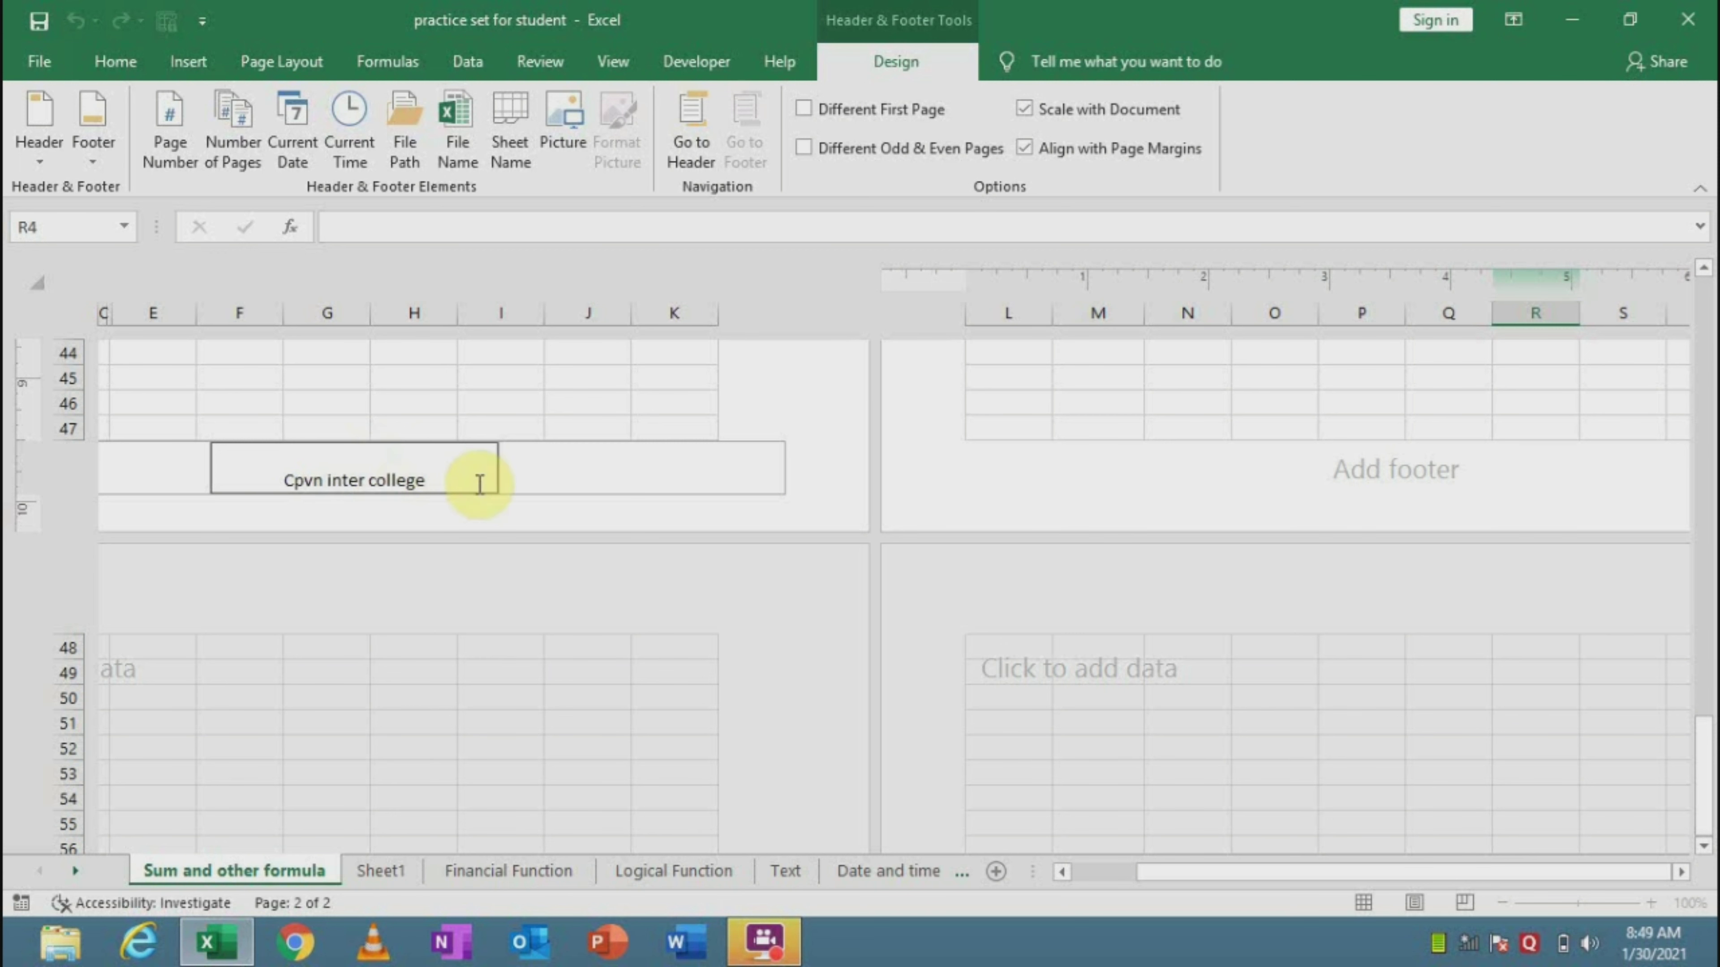
{"action": "left_click", "coordinate": [584, 488]}
{"action": "left_click", "coordinate": [585, 520]}
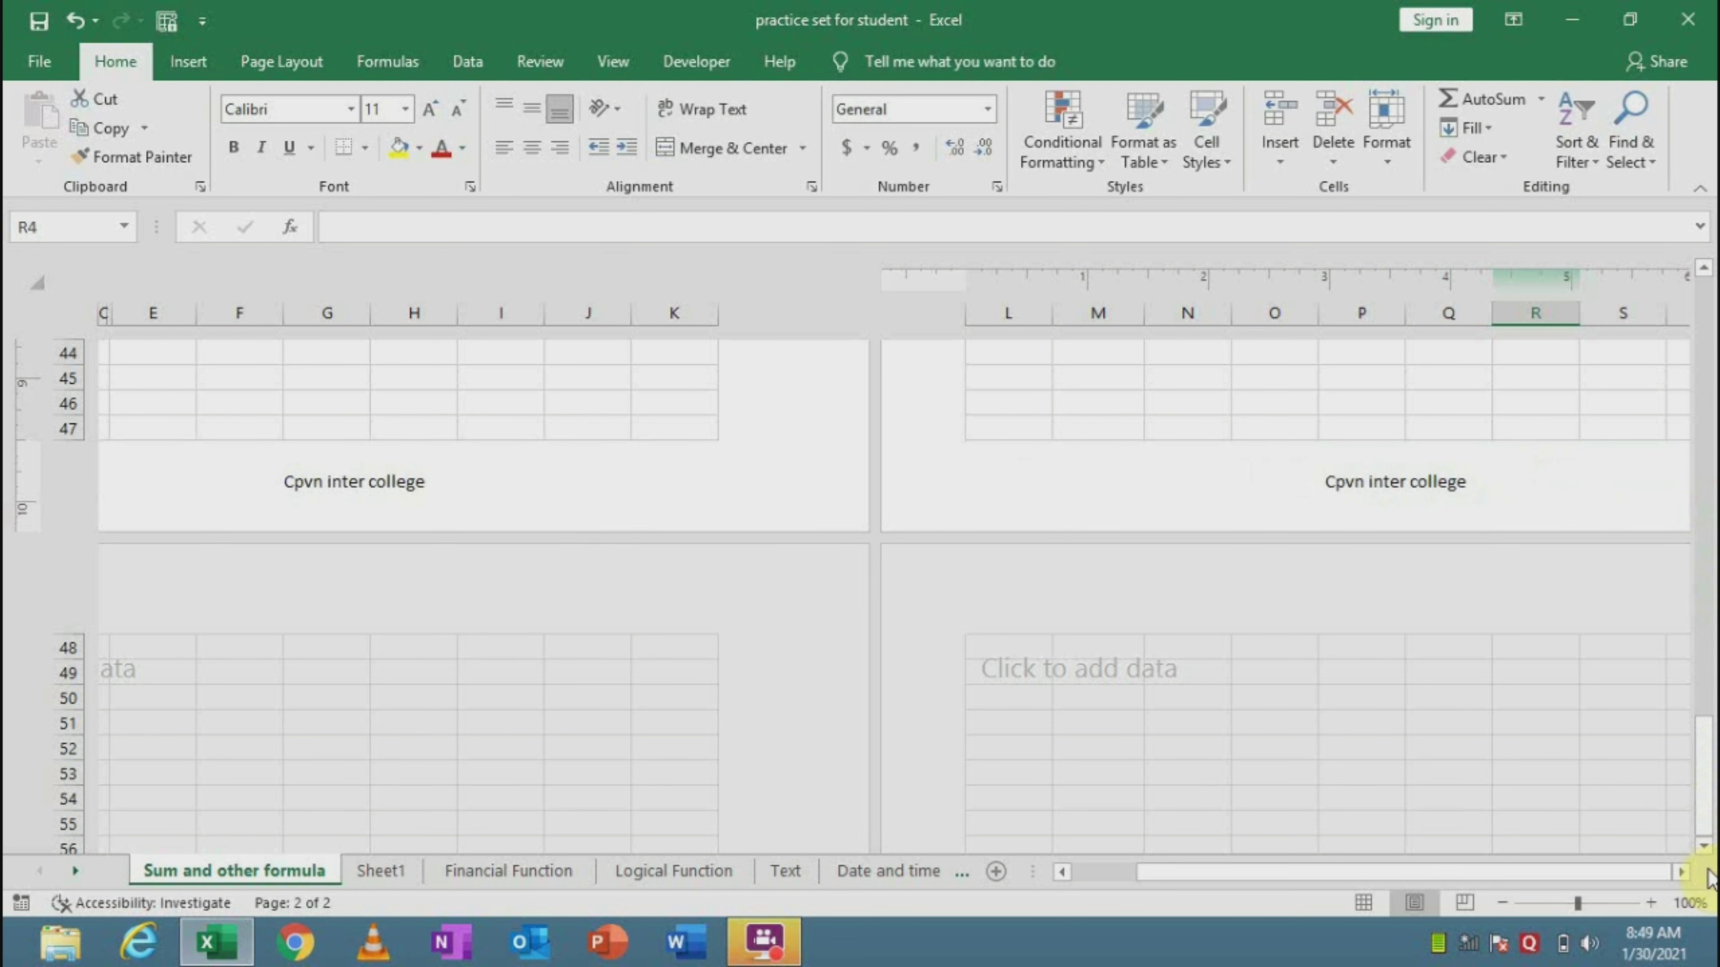
Activate the blank page below the Sum to Count columns by selecting cell O67, and check its header
{"action": "left_click", "coordinate": [1709, 847]}
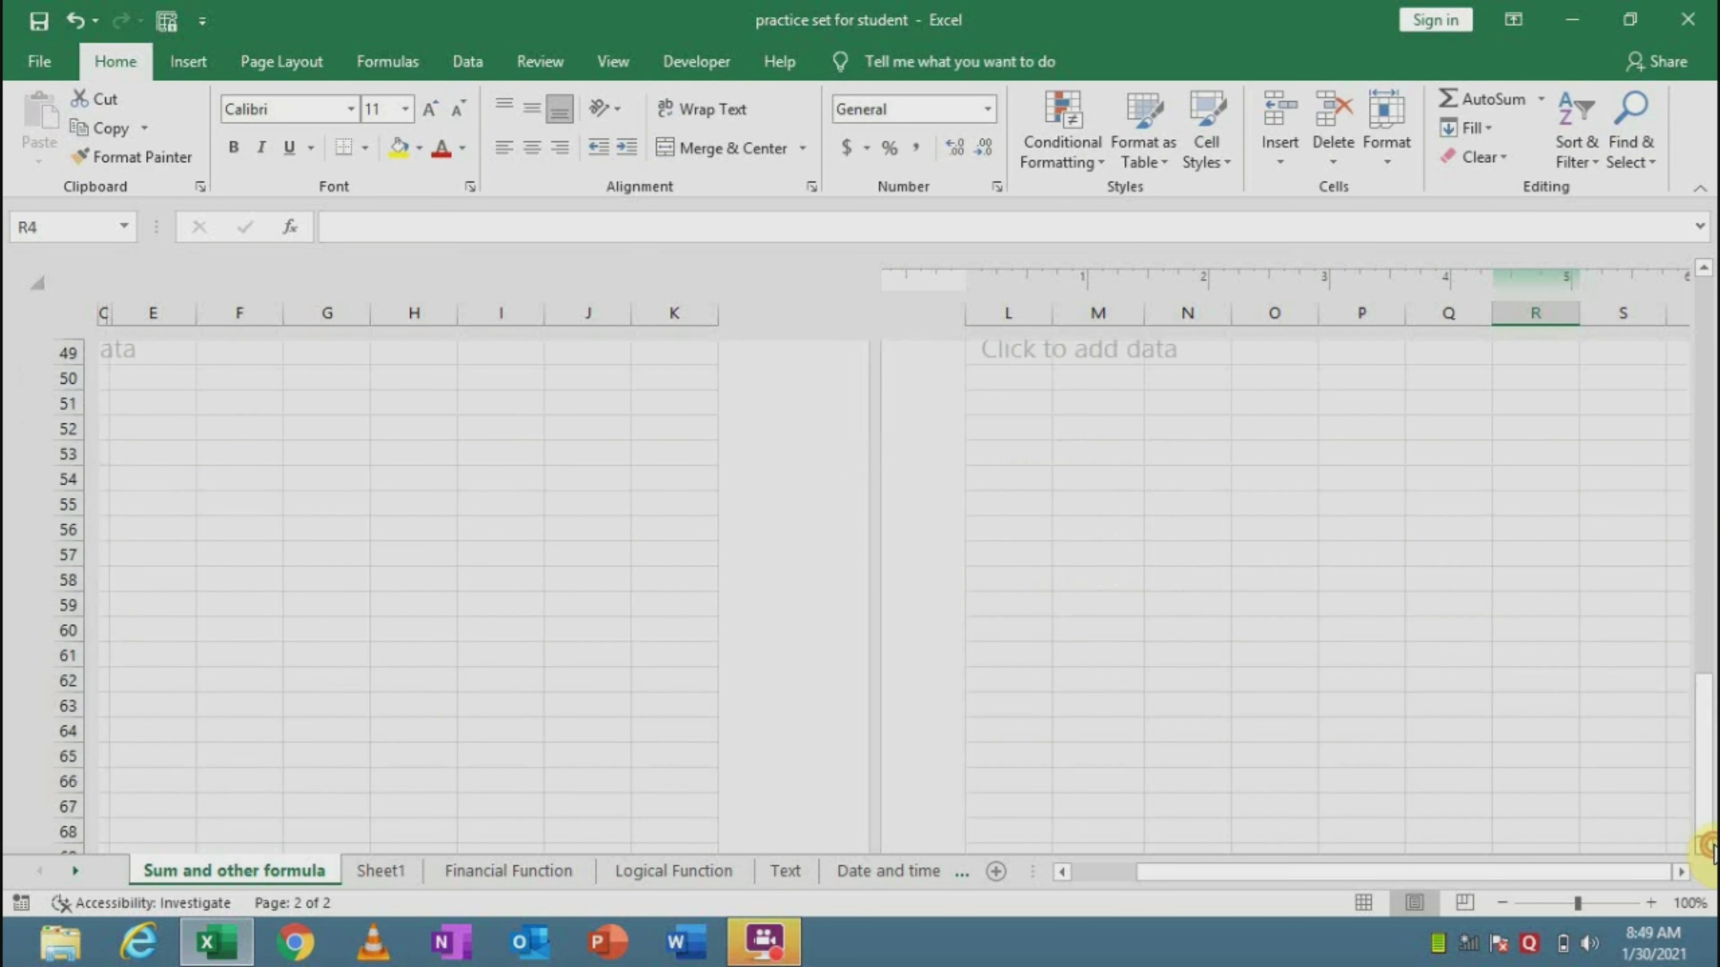
{"action": "left_click", "coordinate": [1258, 756]}
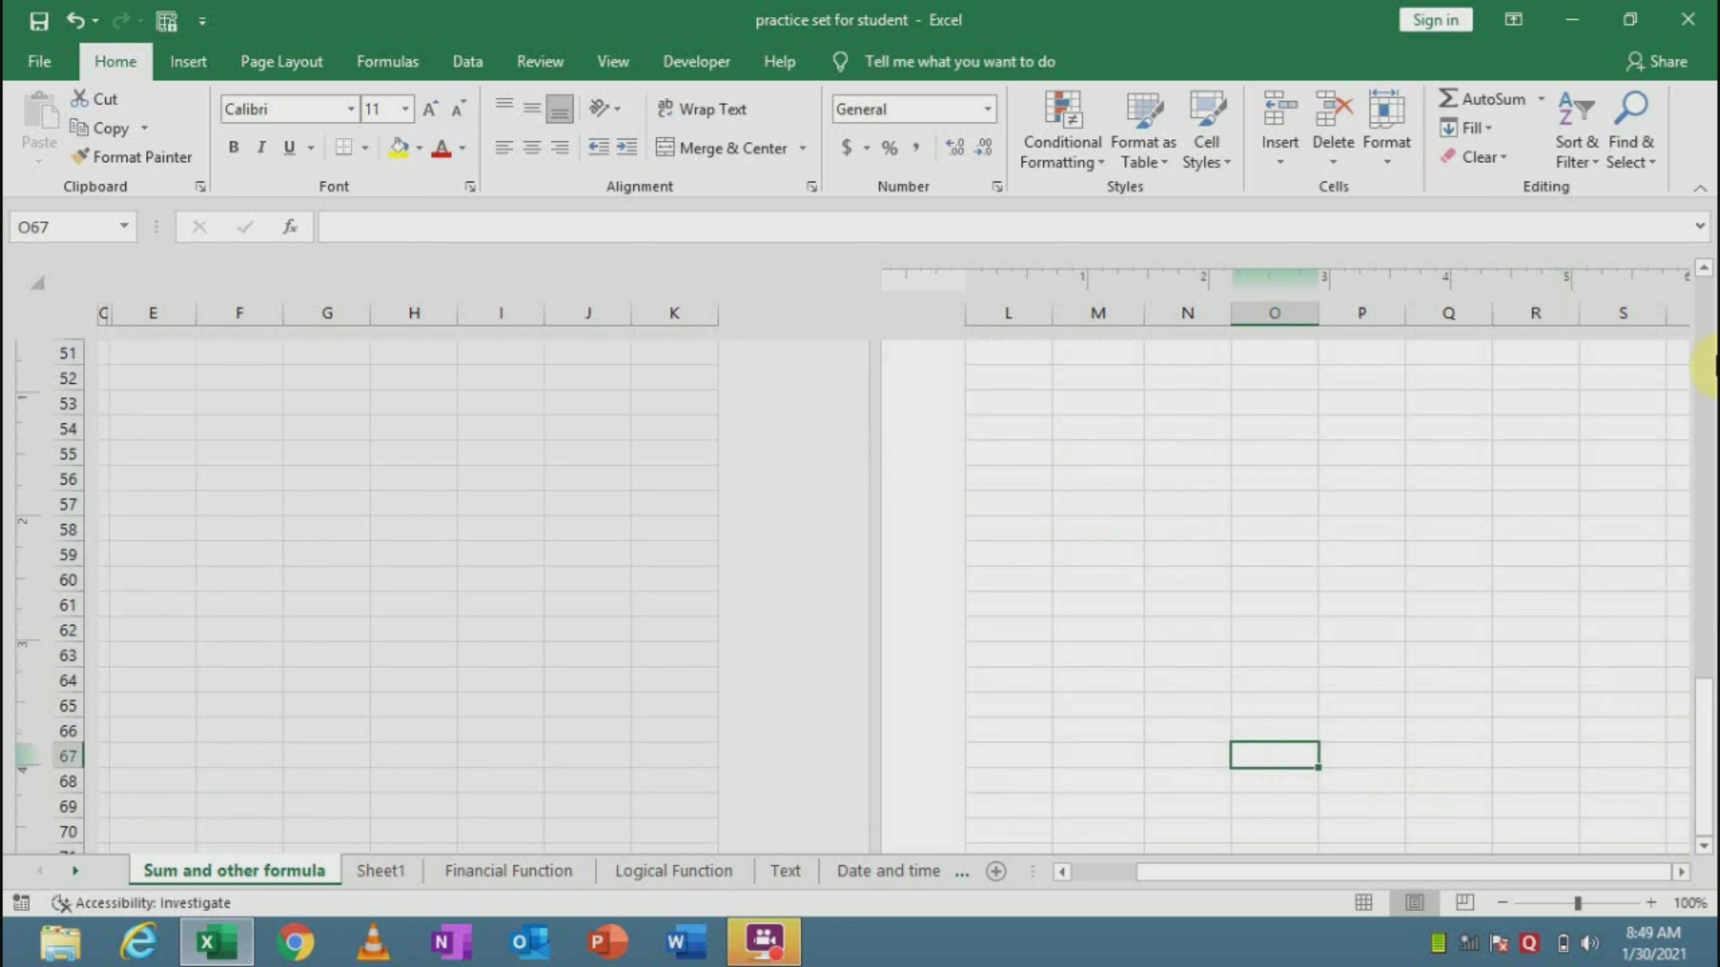
{"action": "left_click", "coordinate": [1704, 269]}
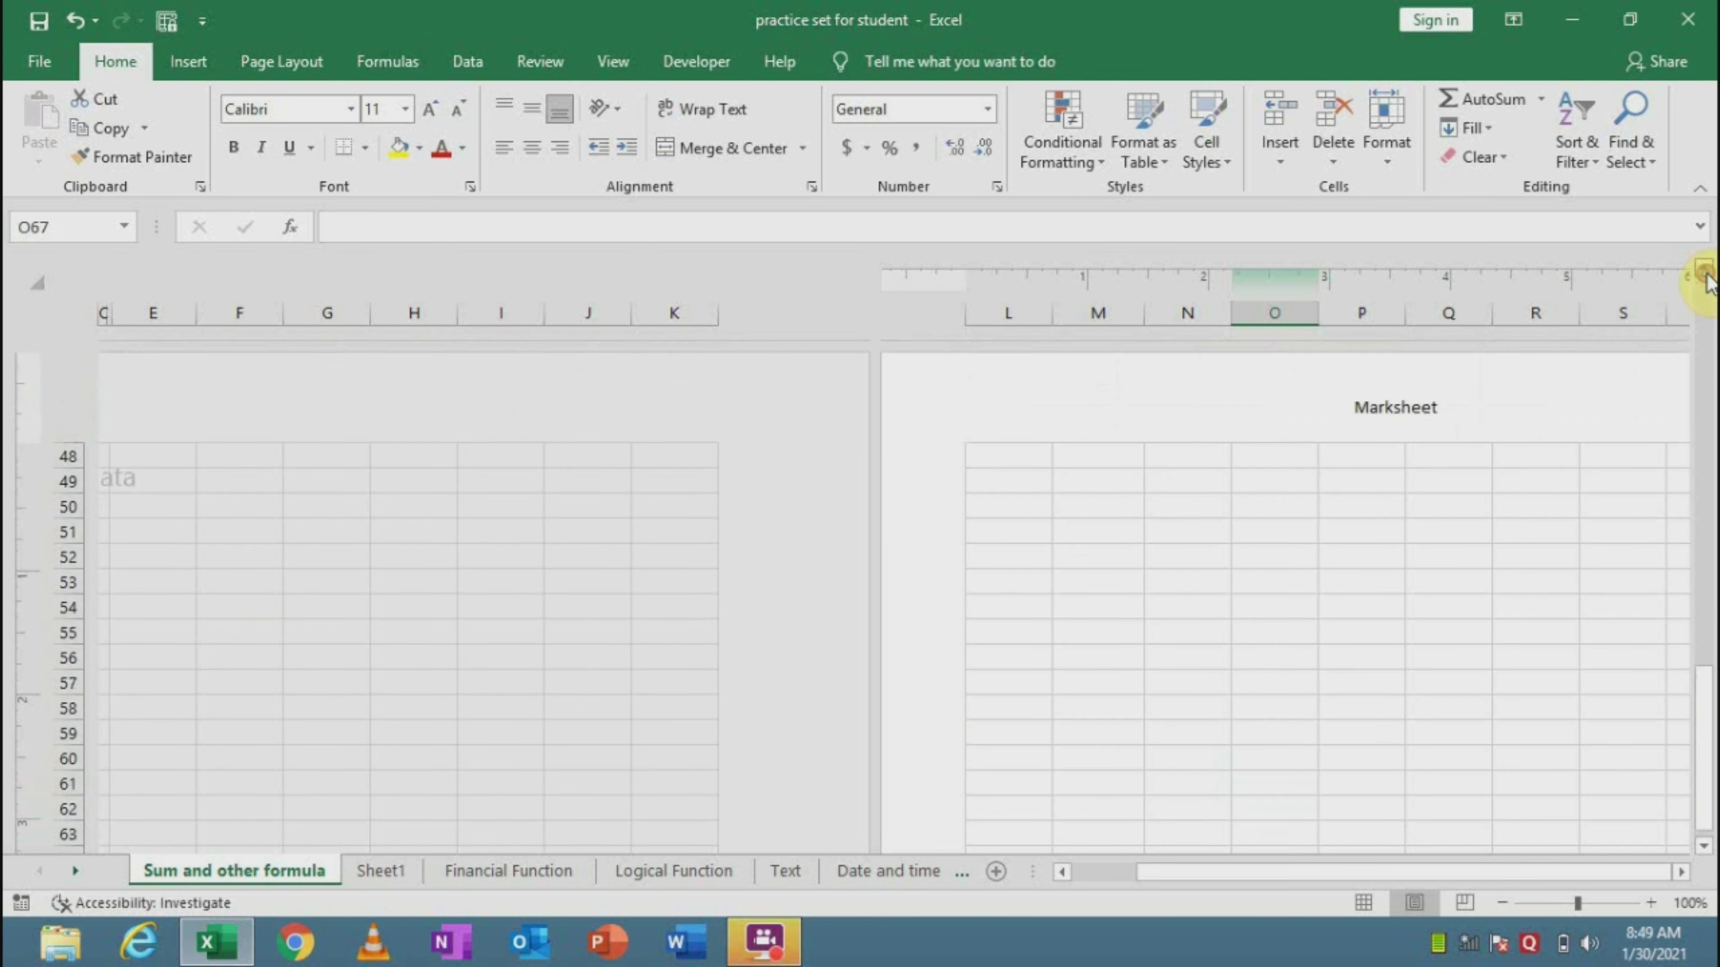